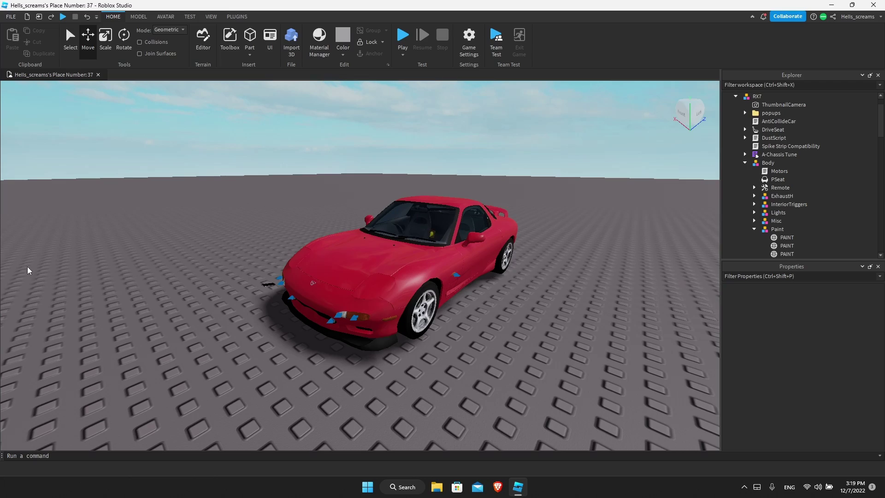
# - Examine the red RX7 car model's front and side in the viewport
pyautogui.press('w')
pyautogui.moveTo(611, 366)
pyautogui.mouseDown(button='right')
pyautogui.moveTo(593, 361)
pyautogui.moveTo(608, 363)
pyautogui.mouseUp(button='right')
pyautogui.press('a')
pyautogui.press('e')
pyautogui.press('d')
pyautogui.press('q')
pyautogui.press('d')
pyautogui.press('a')
pyautogui.scroll(-3, 600, 359)
# - Find and launch Blender and paint.net from the Windows search
pyautogui.press('super')
pyautogui.write('blender')
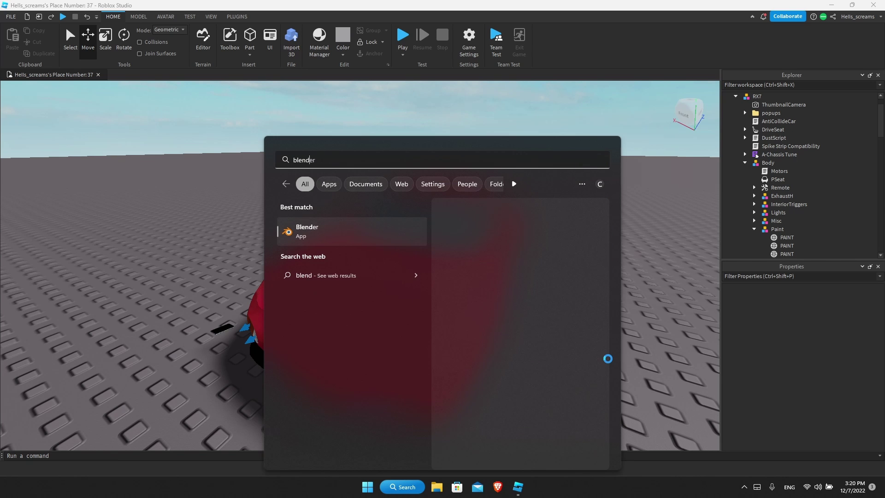
pyautogui.press('Return')
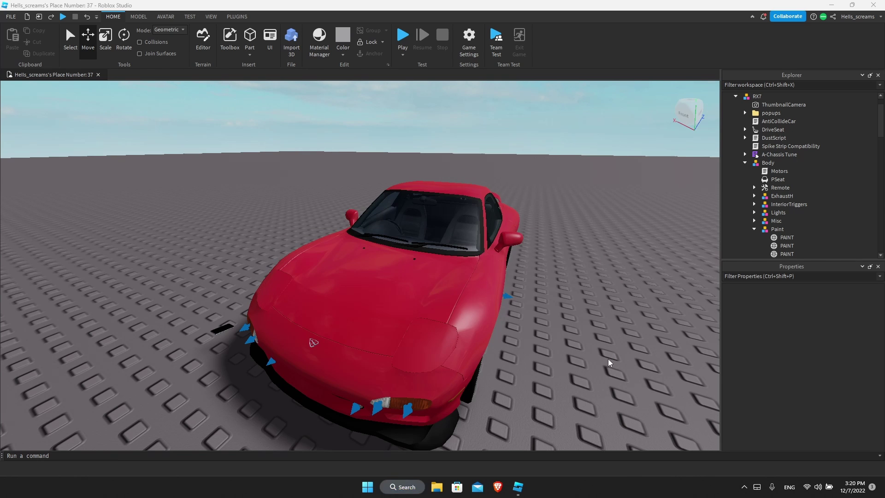
pyautogui.press('super')
pyautogui.write('paint')
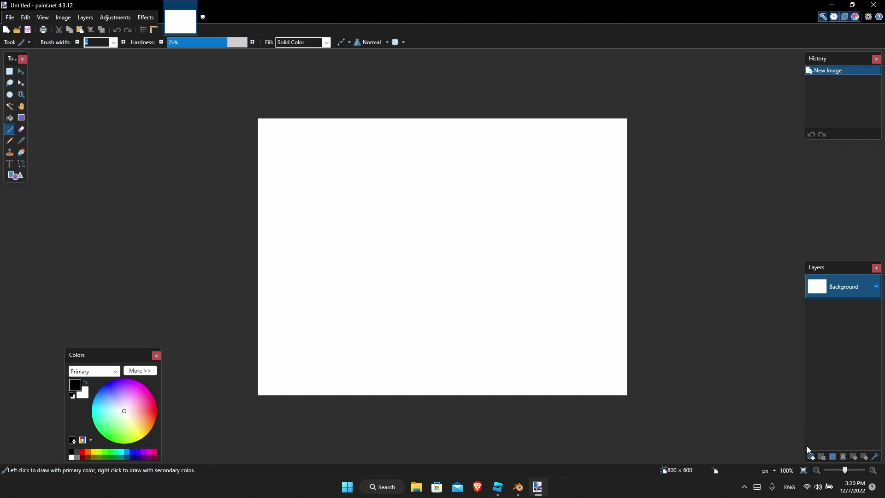
# - Add two empty layers to the blank image and delete both again
pyautogui.click(812, 457)
pyautogui.click(812, 457)
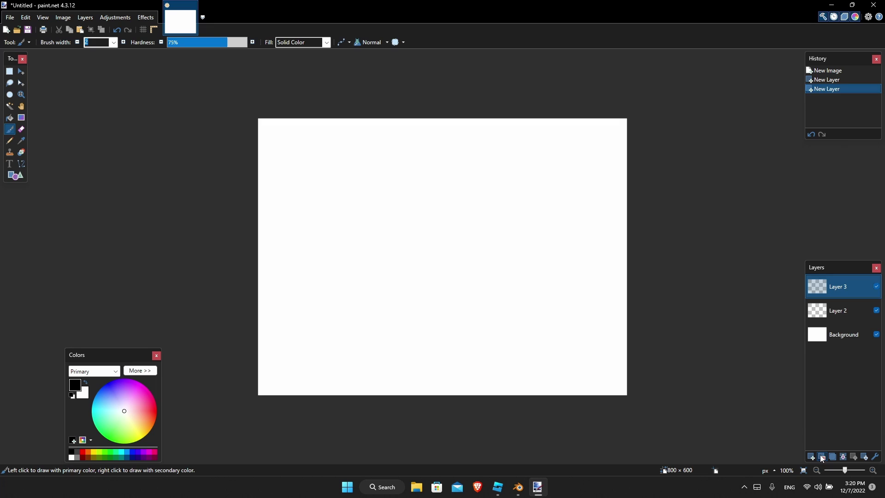
pyautogui.click(823, 456)
pyautogui.click(823, 455)
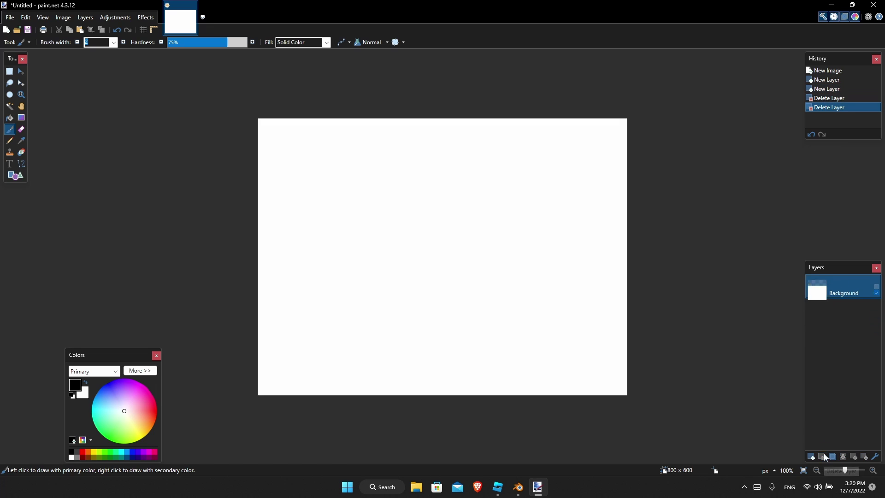
# - Switch to Roblox Studio, select the whole RX7 car model and shift it slightly across the baseplate
pyautogui.click(518, 486)
pyautogui.click(497, 486)
pyautogui.moveTo(567, 386); pyautogui.dragTo(559, 383, button='right')
pyautogui.click(411, 347)
pyautogui.scroll(-2, 410, 347)
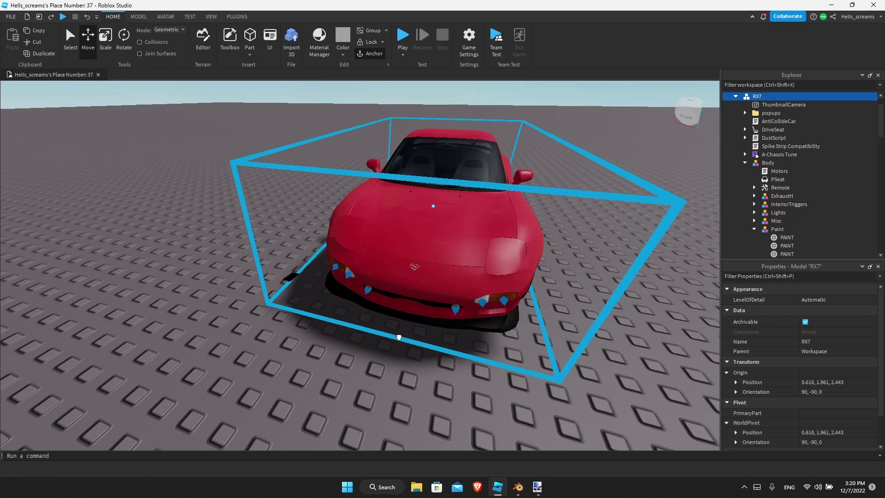
pyautogui.moveTo(399, 336); pyautogui.dragTo(399, 336, button='right')
pyautogui.hotkey('ctrl', 'z')
pyautogui.hotkey('ctrl', 'y')
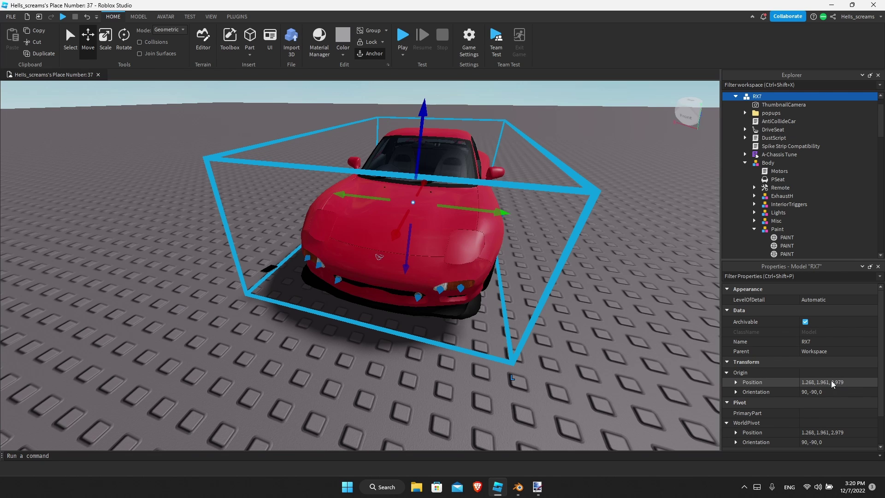
# - Set the RX7 model's origin position to 0, 1.961, 20
pyautogui.doubleClick(809, 382)
pyautogui.press('BackSpace')
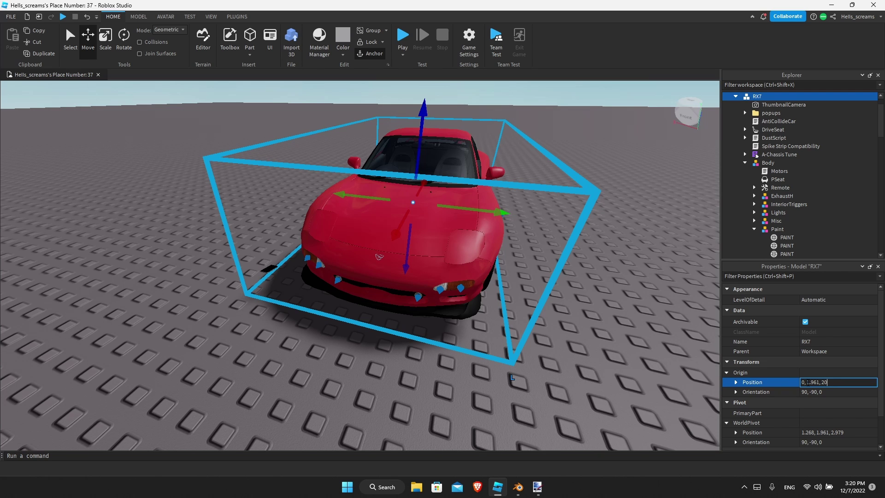
pyautogui.press('Return')
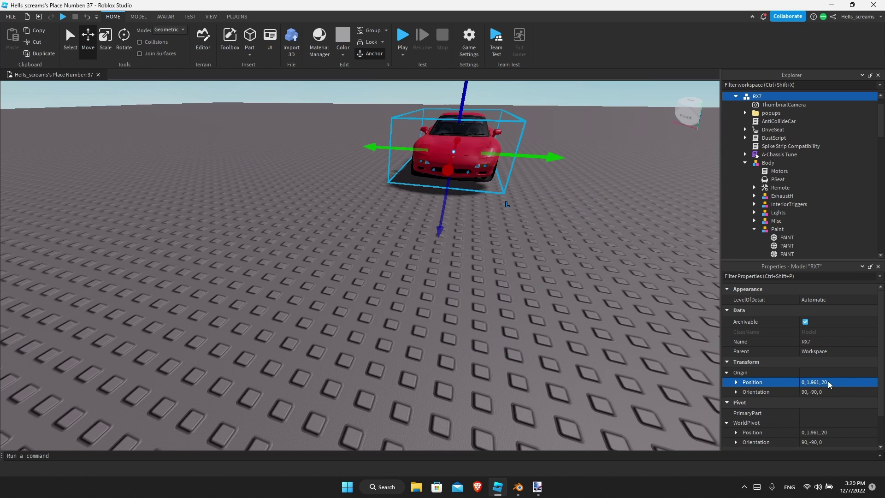
# - Set the Z value of the RX7 model's origin position to 0
pyautogui.click(824, 380)
pyautogui.click(824, 380)
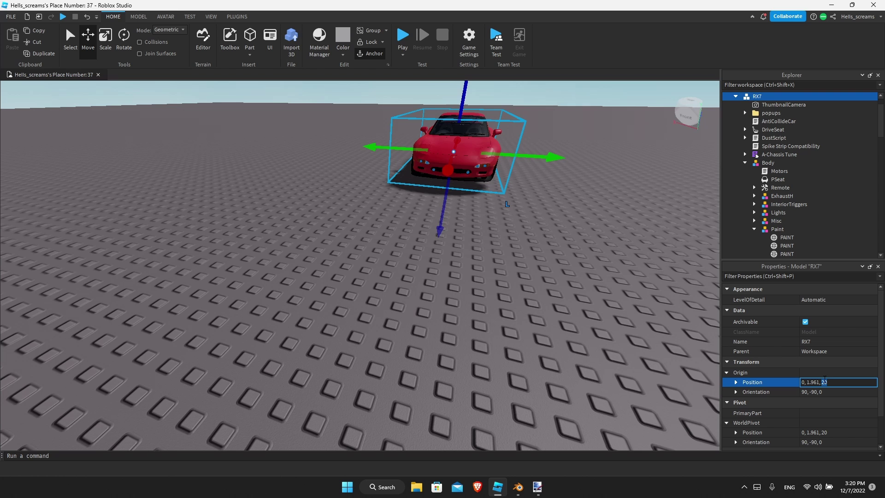
pyautogui.press('BackSpace')
pyautogui.press('Return')
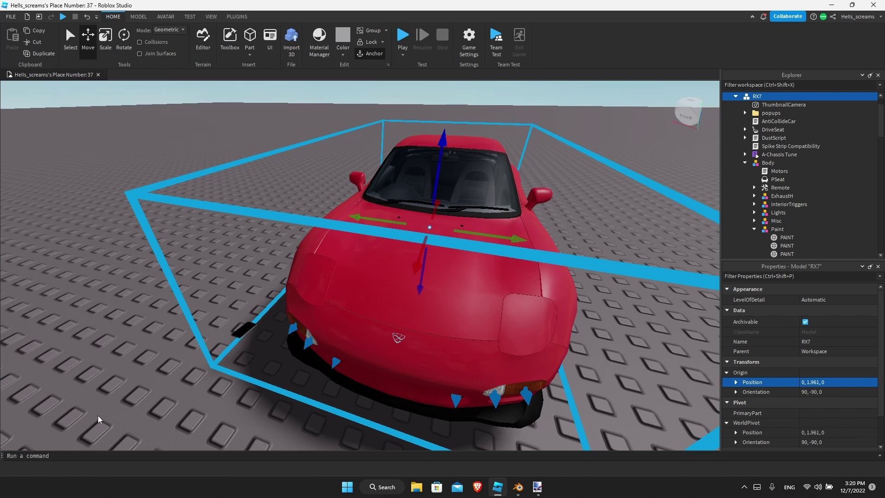
# - Try shifting the RX7 model freehand away from the origin and undo the move
pyautogui.moveTo(668, 314); pyautogui.dragTo(651, 364, button='right')
pyautogui.press('d')
pyautogui.moveTo(651, 364); pyautogui.dragTo(646, 385)
pyautogui.hotkey('ctrl', 'z')
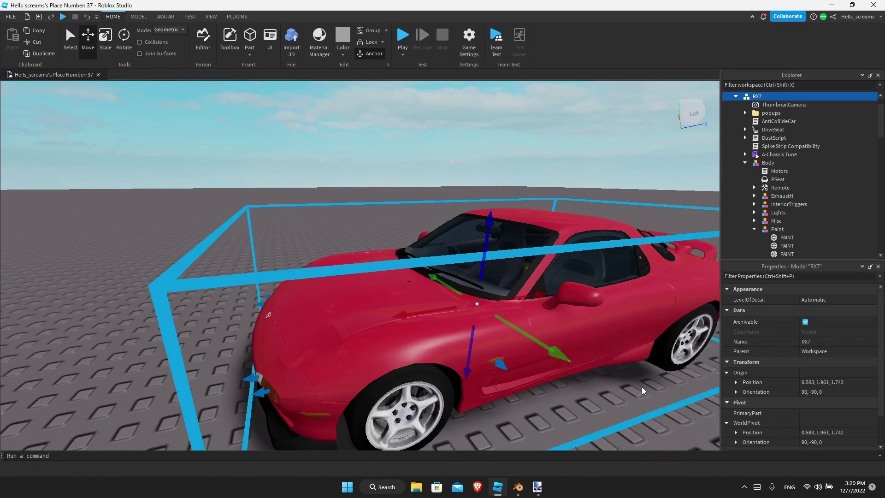
# - Pick the car's hood and select its PAINT mesh in the Parts group of the HD model
pyautogui.press('a')
pyautogui.moveTo(642, 394); pyautogui.dragTo(642, 395, button='right')
pyautogui.press('a')
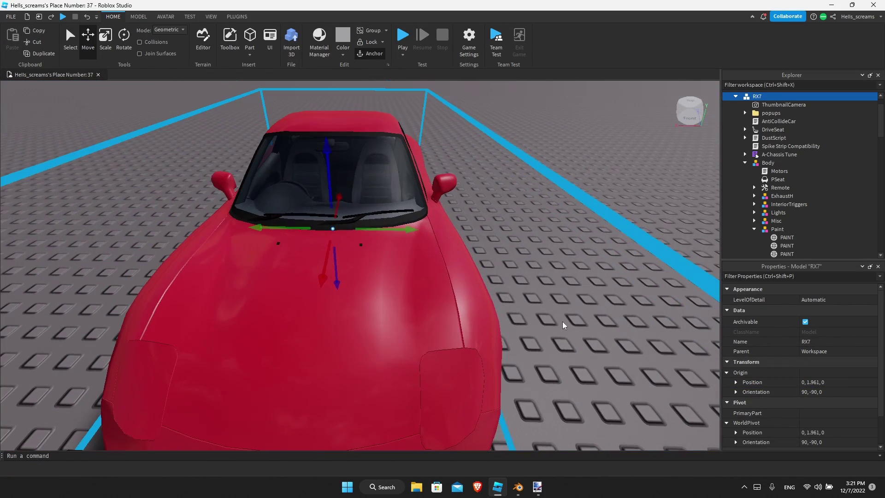
pyautogui.click(612, 194)
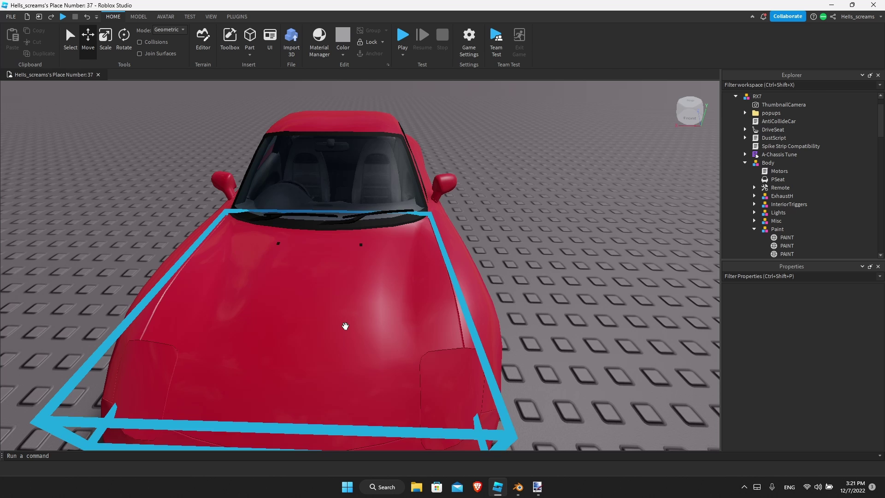
pyautogui.click(346, 326)
pyautogui.moveTo(656, 294); pyautogui.dragTo(658, 259, button='right')
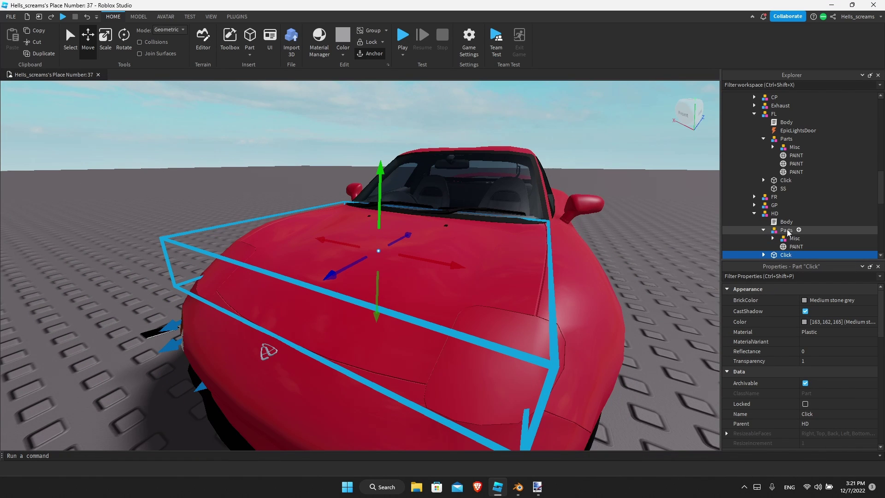
pyautogui.scroll(-1, 794, 226)
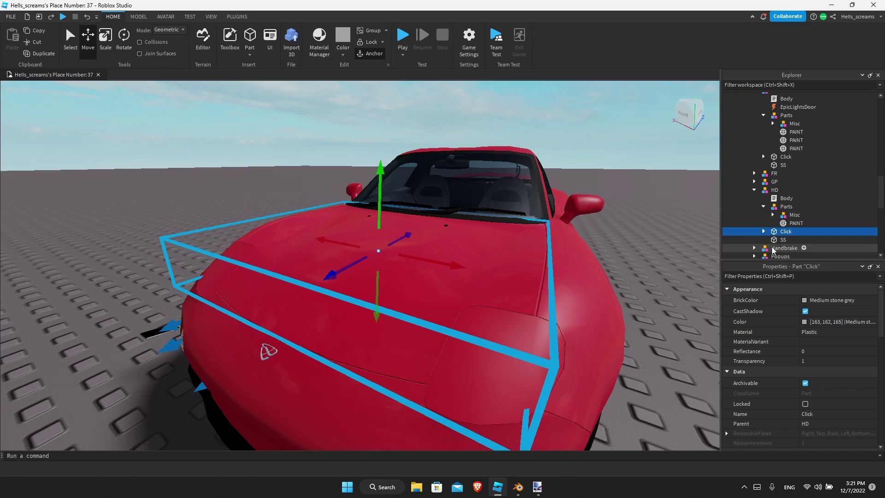
pyautogui.click(796, 224)
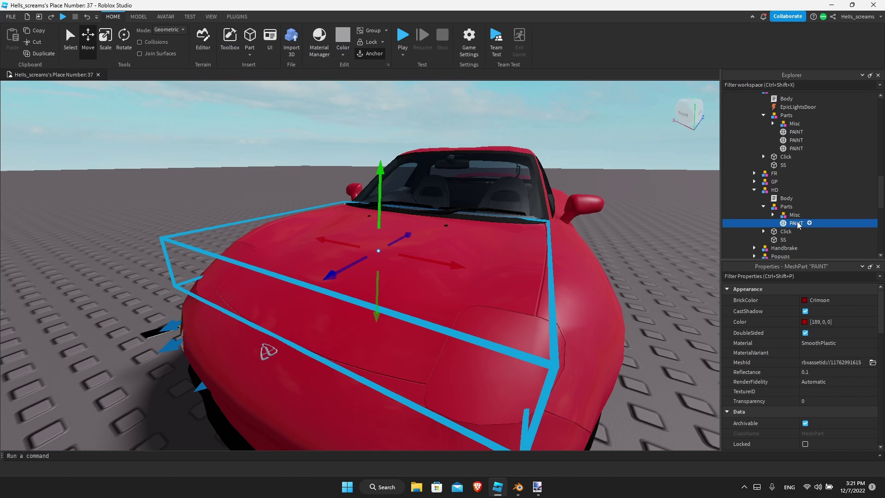
# - Export the selected hood mesh as an OBJ file named Hood into the Documents RX7 folder
pyautogui.rightClick(800, 224)
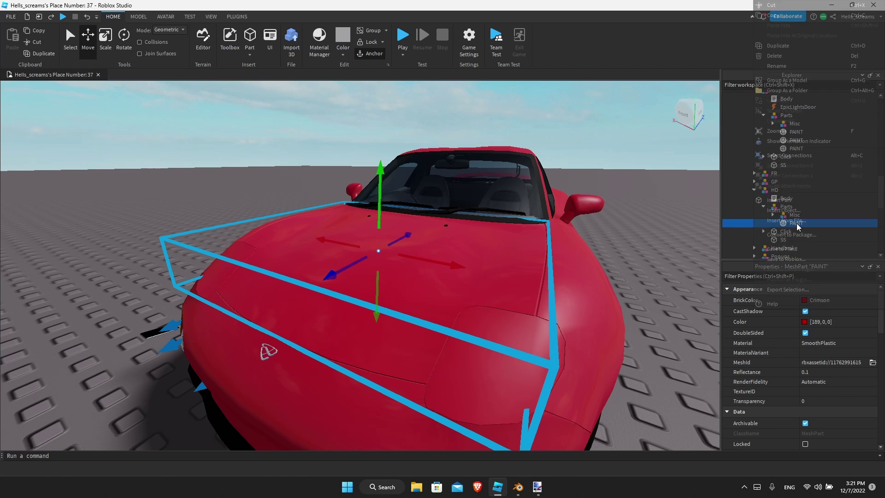
pyautogui.click(789, 289)
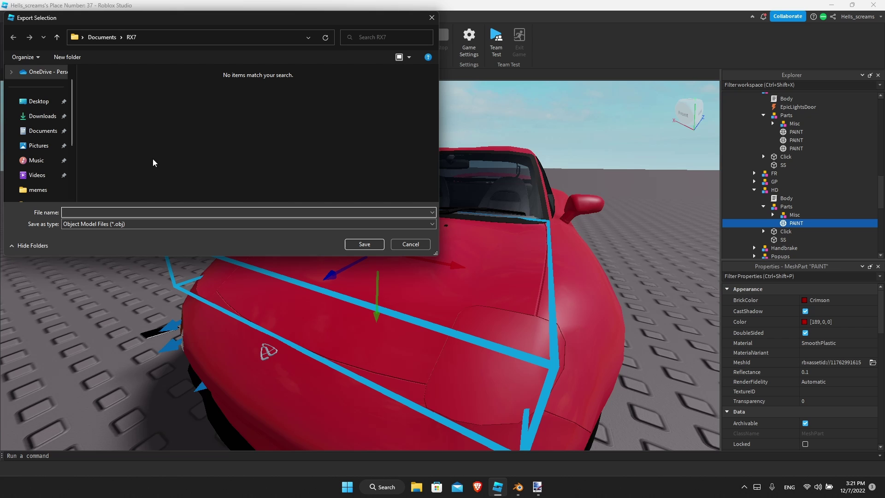
pyautogui.press('capslock')
pyautogui.write('H')
pyautogui.press('capslock')
pyautogui.write('ood')
pyautogui.press('Return')
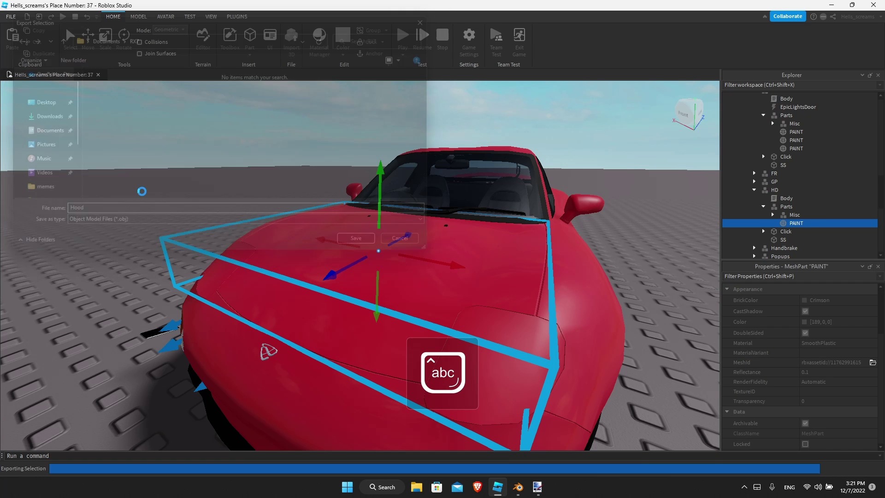
# - Switch to Blender, dismiss the splash screen and delete the default cube, camera and light
pyautogui.click(537, 486)
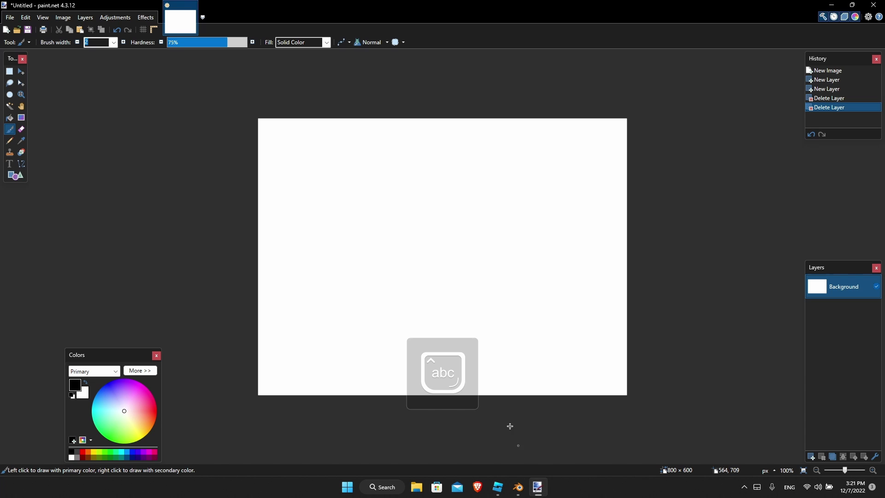
pyautogui.click(518, 486)
pyautogui.click(469, 345)
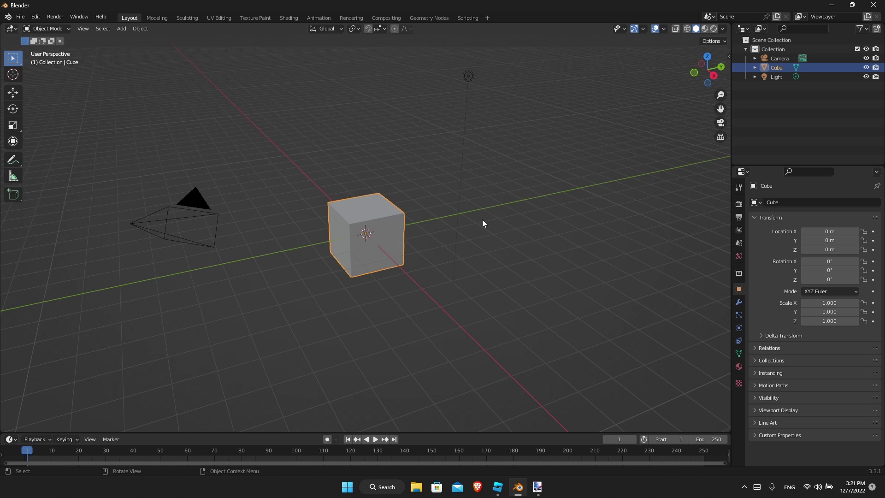
pyautogui.press('x')
pyautogui.click(441, 218)
pyautogui.press('a')
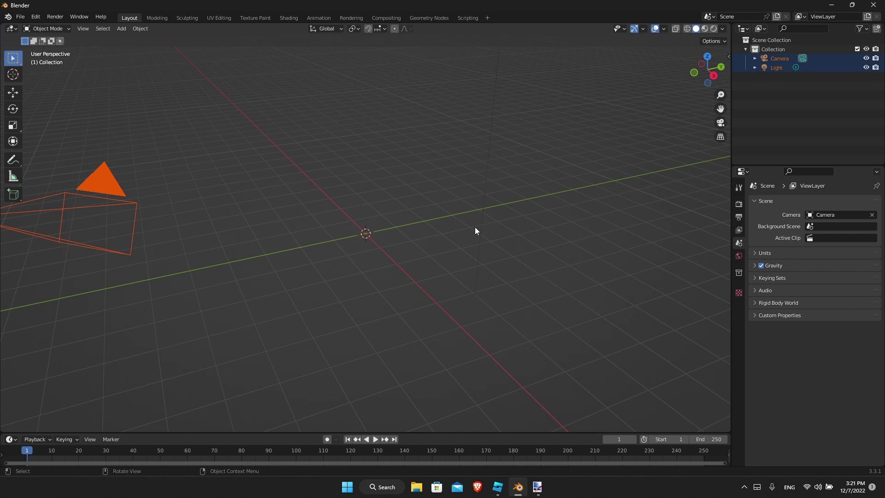
pyautogui.press('x')
pyautogui.click(475, 226)
# - Import the Hood OBJ file from the RX7 folder using the legacy Wavefront importer
pyautogui.moveTo(475, 226); pyautogui.dragTo(344, 158, button='middle')
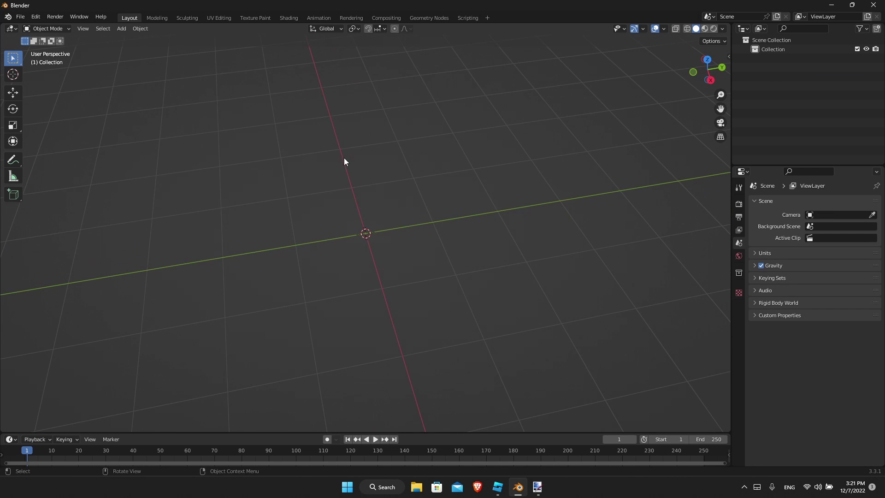
pyautogui.click(25, 19)
pyautogui.moveTo(69, 141)
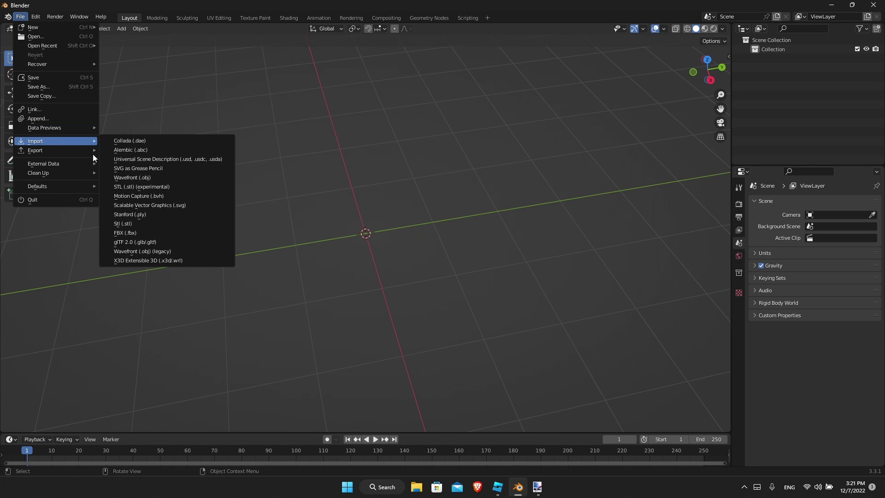
pyautogui.click(170, 251)
pyautogui.click(239, 317)
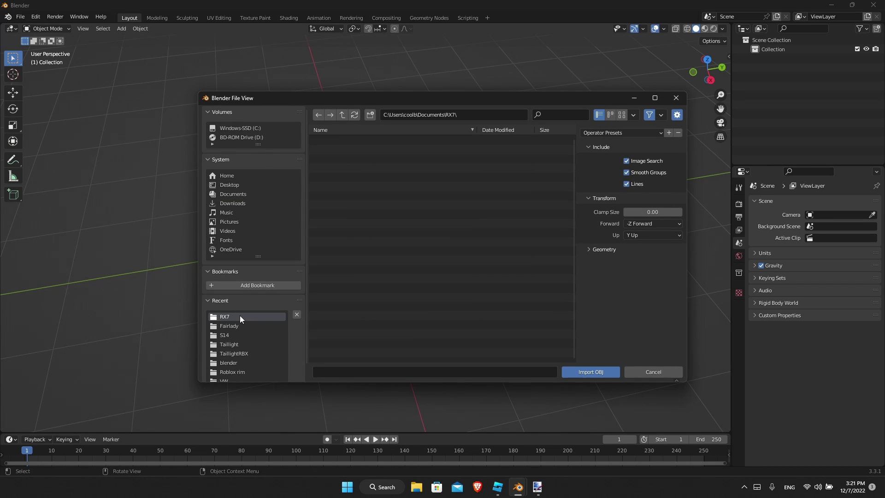
pyautogui.doubleClick(335, 148)
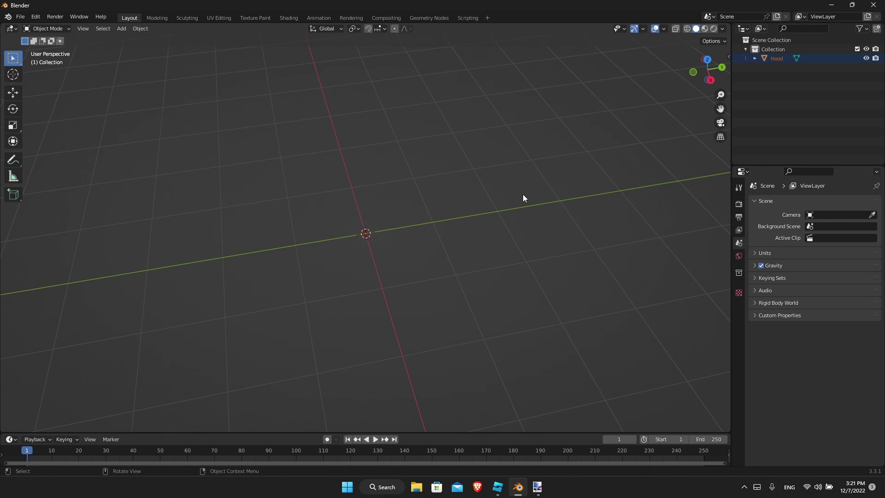
# - Select the imported hood and unlink the Paint1Mtl material from its material slot
pyautogui.moveTo(523, 194); pyautogui.dragTo(502, 234, button='middle')
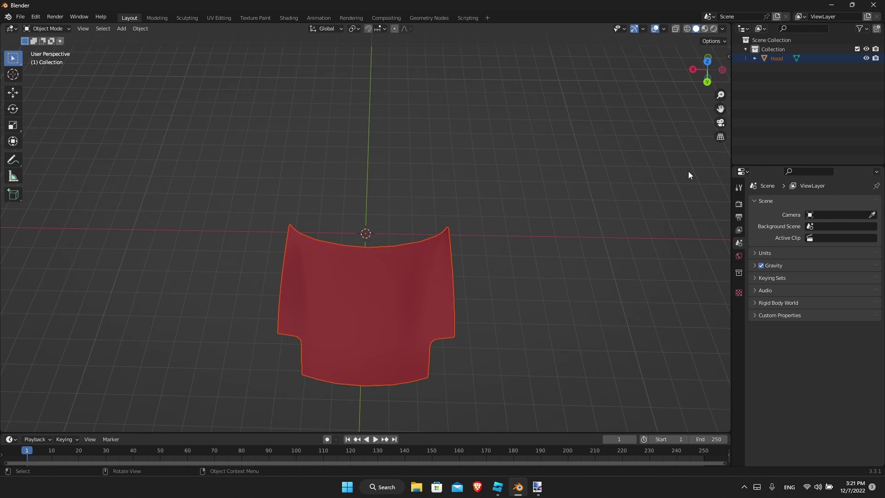
pyautogui.scroll(1, 689, 171)
pyautogui.moveTo(721, 109); pyautogui.dragTo(732, 38)
pyautogui.click(428, 221)
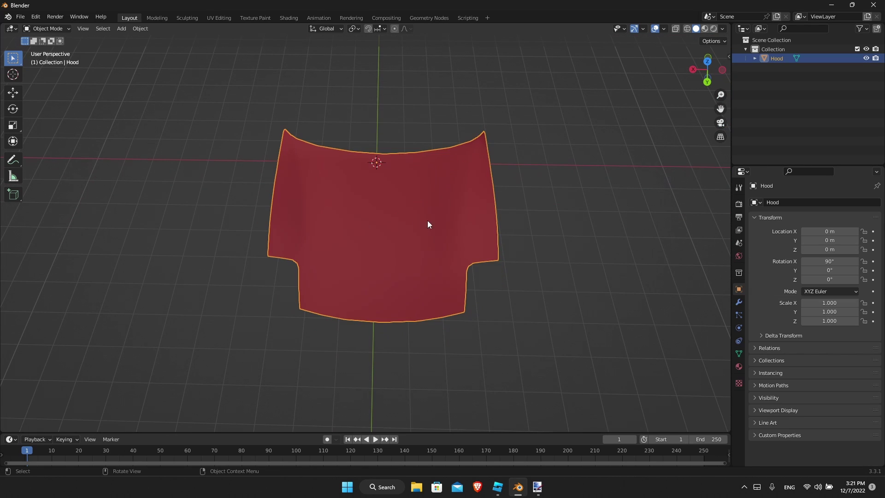
pyautogui.moveTo(664, 301)
pyautogui.mouseDown(button='middle')
pyautogui.moveTo(632, 295)
pyautogui.moveTo(715, 316)
pyautogui.mouseUp(button='middle')
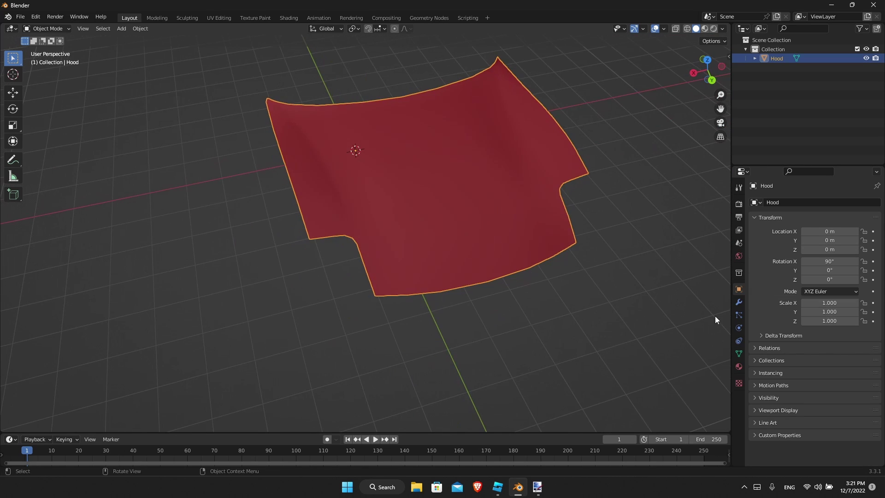
pyautogui.click(739, 367)
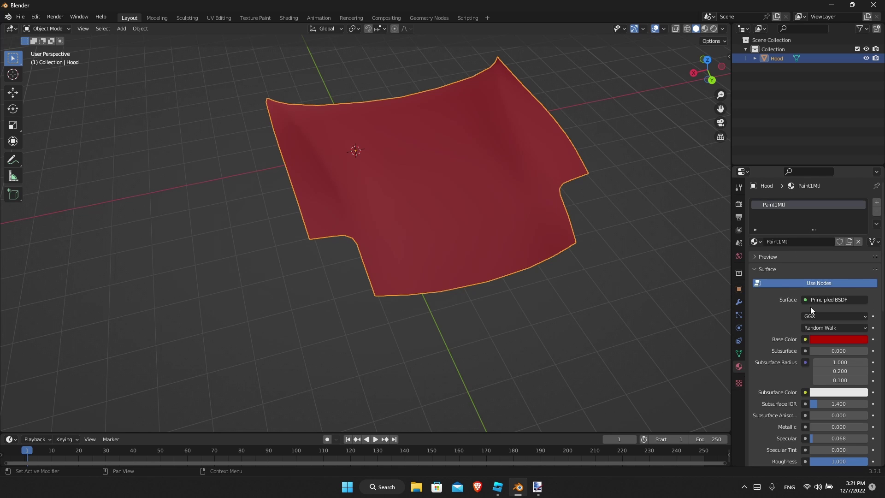
pyautogui.click(860, 241)
pyautogui.moveTo(600, 217)
pyautogui.mouseDown(button='middle')
pyautogui.moveTo(621, 222)
pyautogui.moveTo(626, 260)
pyautogui.mouseUp(button='middle')
pyautogui.click(626, 261)
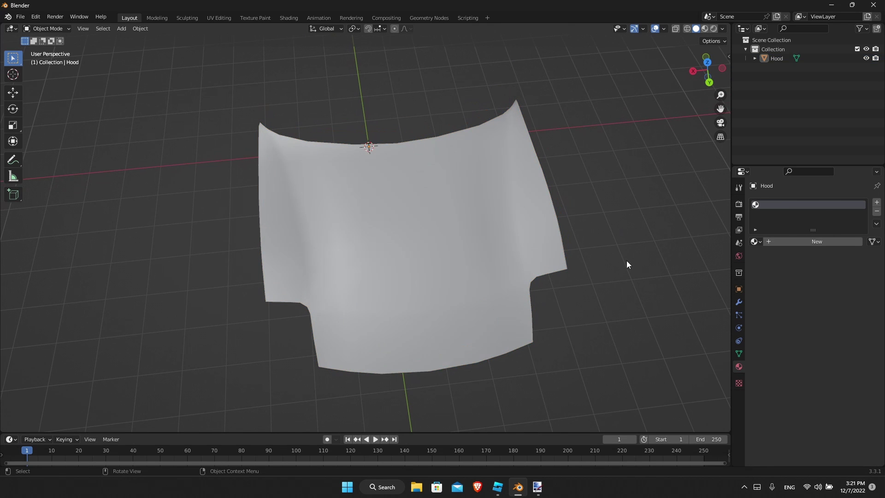
# - Open the UV Editing workspace, change to Object Mode and select the hood
pyautogui.click(214, 19)
pyautogui.moveTo(654, 133); pyautogui.dragTo(544, 171, button='middle')
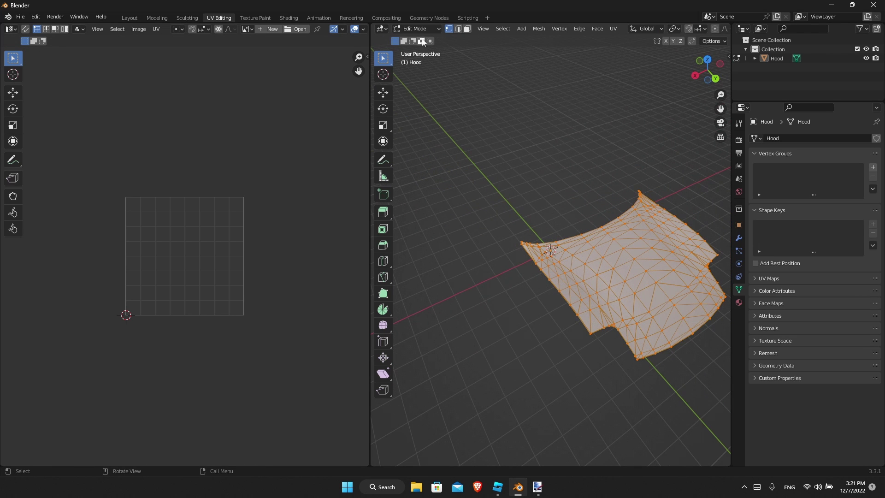
pyautogui.click(416, 29)
pyautogui.click(413, 40)
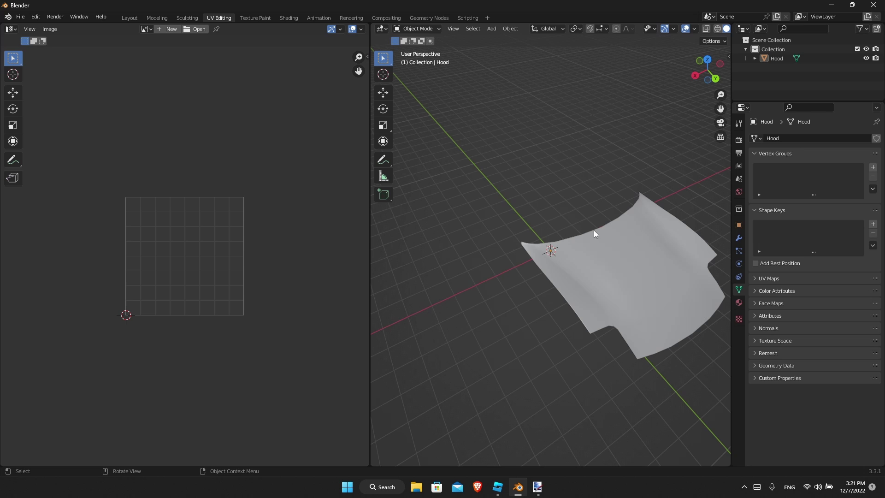
pyautogui.click(643, 232)
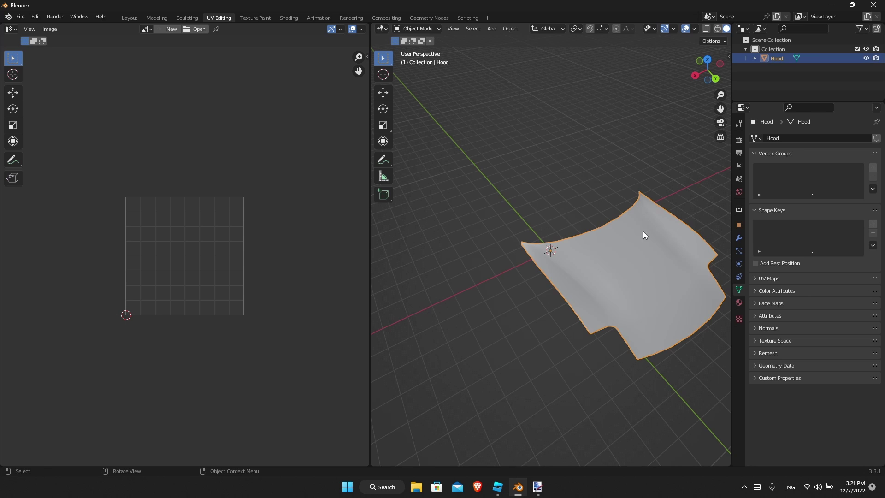
# - Create a new blank image for the UV layout with a width and height of 2048 px
pyautogui.click(175, 30)
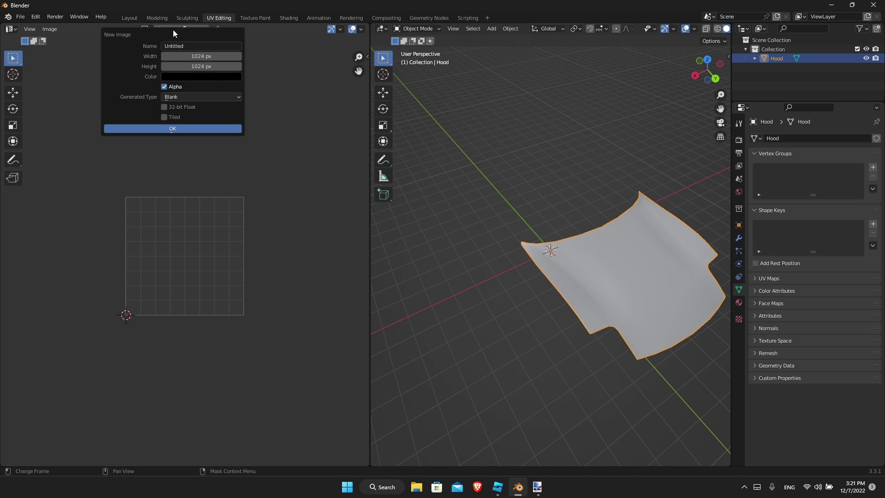
pyautogui.click(196, 56)
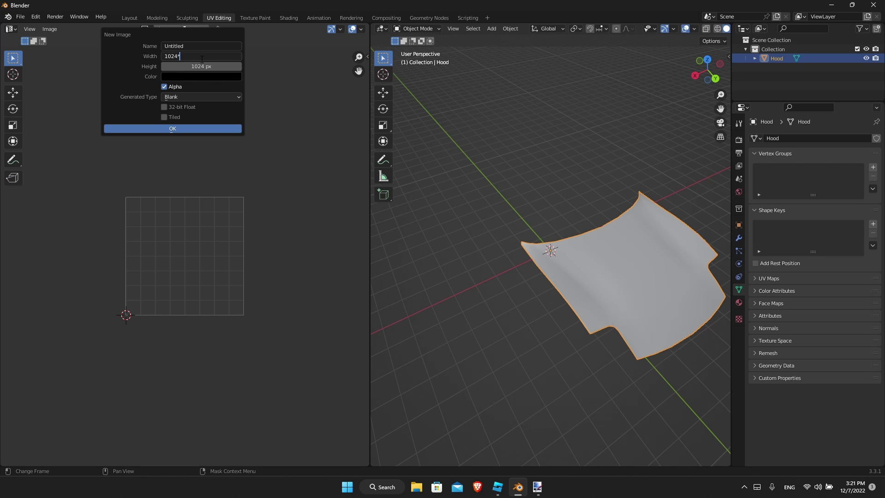
pyautogui.write('*2')
pyautogui.press('Return')
pyautogui.click(200, 66)
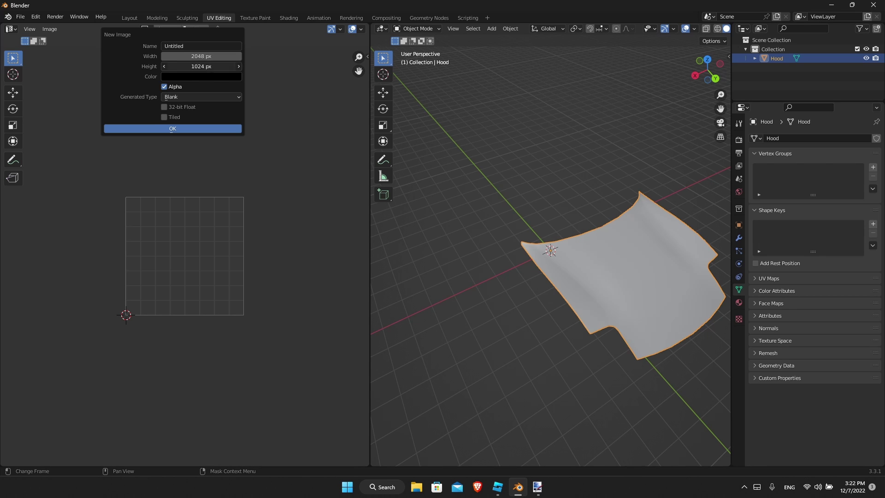
pyautogui.press('Return')
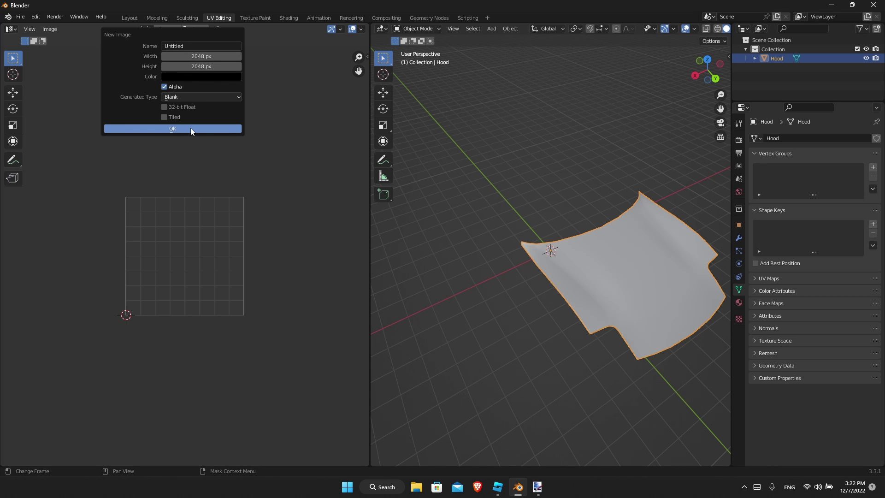
pyautogui.click(160, 129)
pyautogui.scroll(4, 264, 158)
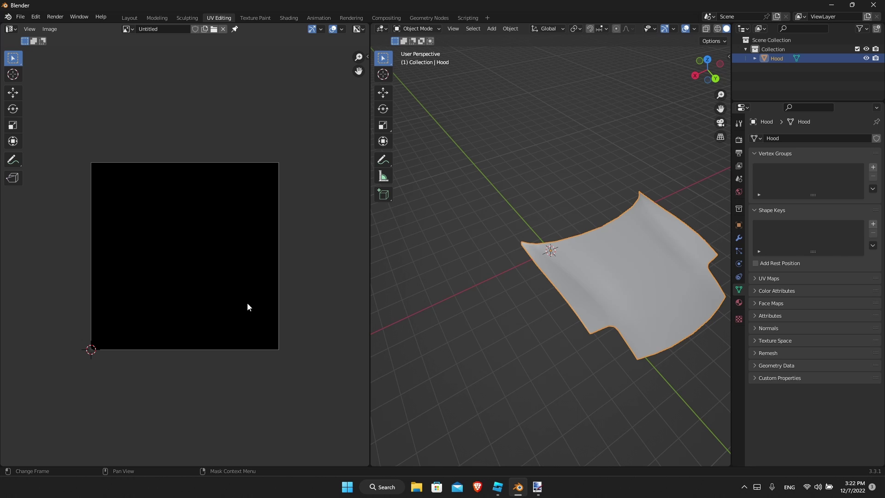
pyautogui.moveTo(573, 206); pyautogui.dragTo(524, 216, button='middle')
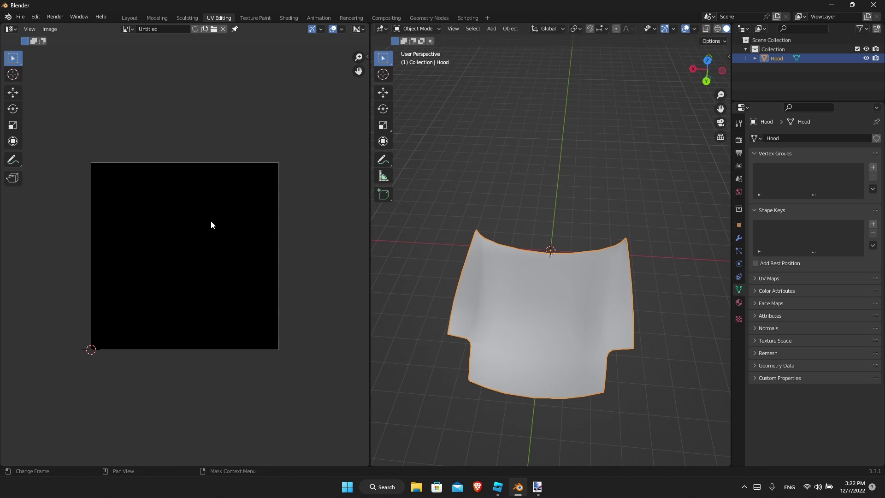
pyautogui.scroll(-6, 214, 233)
pyautogui.scroll(2, 214, 243)
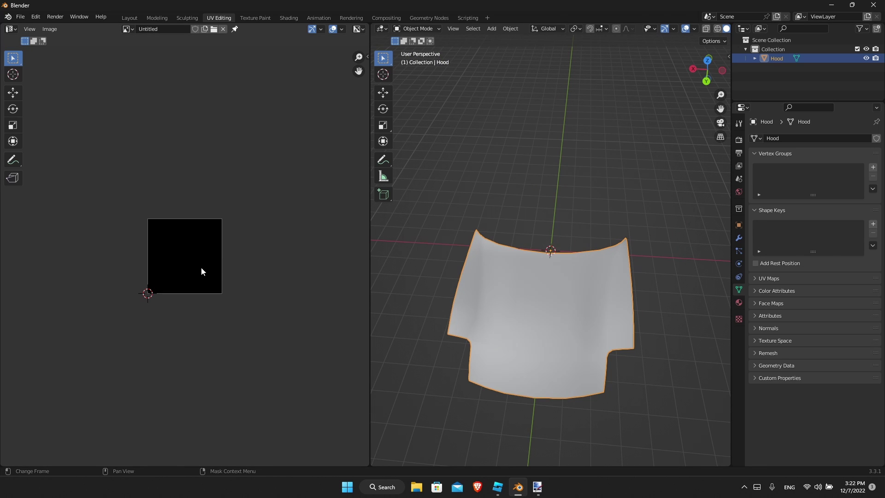
pyautogui.scroll(2, 166, 246)
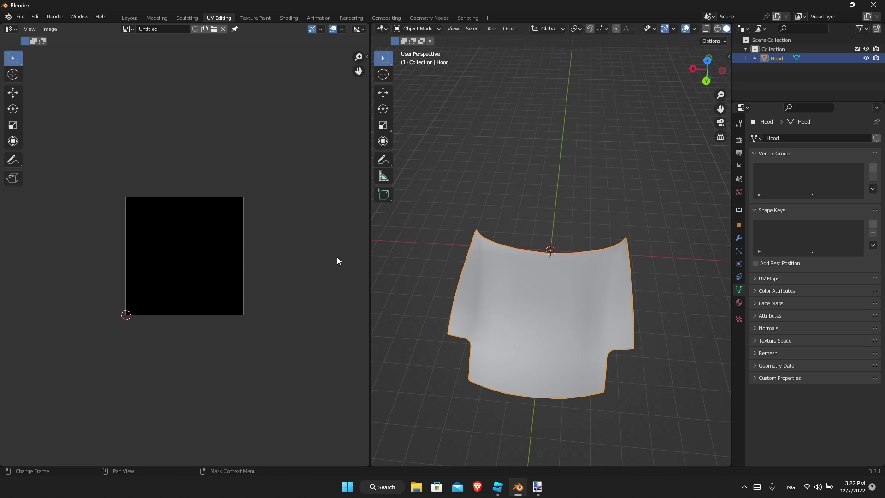
pyautogui.scroll(-4, 292, 287)
pyautogui.scroll(4, 292, 286)
pyautogui.moveTo(703, 325); pyautogui.dragTo(712, 315, button='middle')
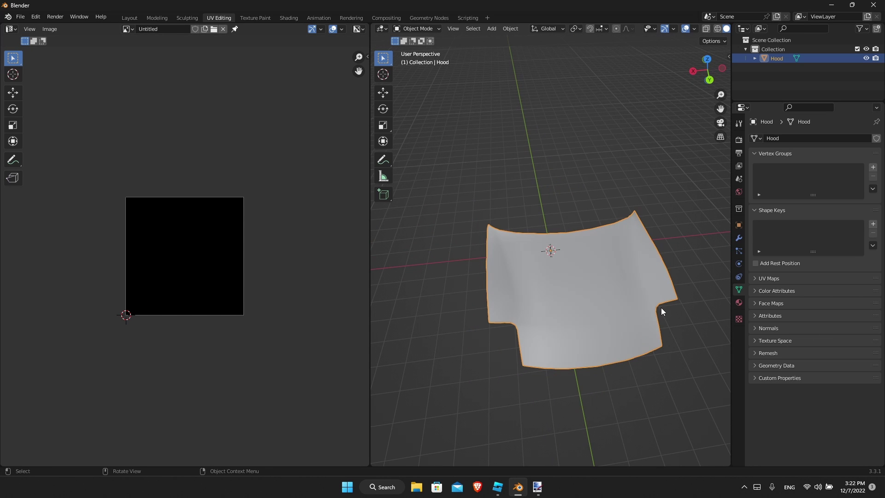
# - Put the hood in Edit Mode, deselect its geometry and enable UV sync selection
pyautogui.click(435, 30)
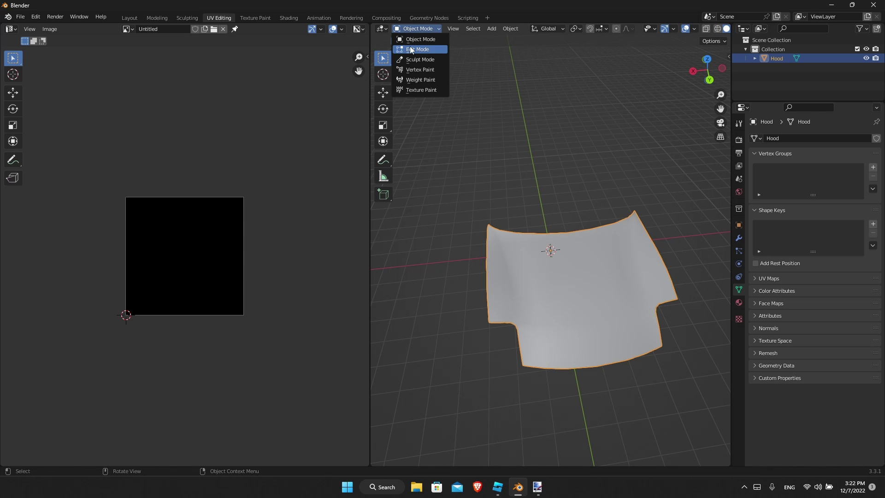
pyautogui.click(422, 50)
pyautogui.click(591, 207)
pyautogui.scroll(-3, 601, 198)
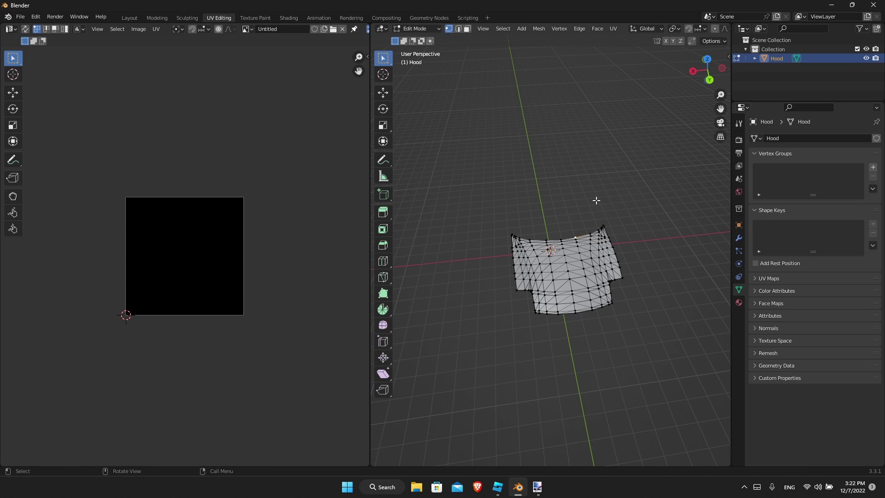
pyautogui.press('a')
pyautogui.click(590, 202)
pyautogui.click(25, 32)
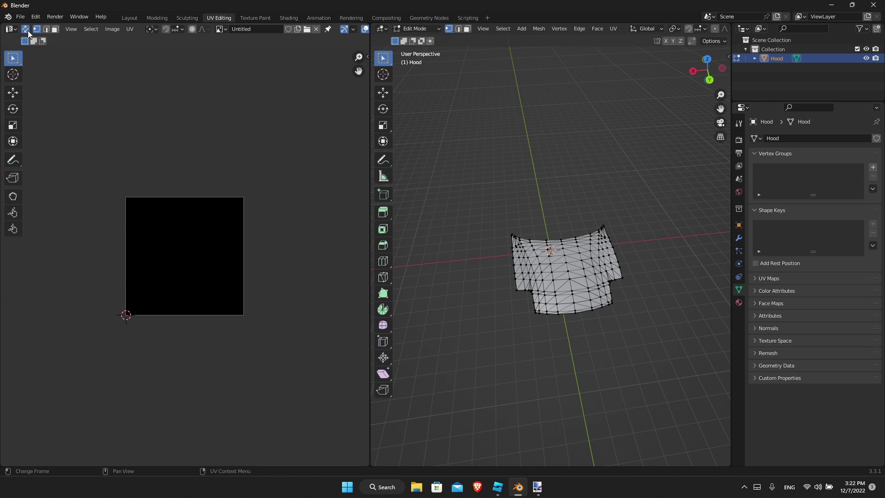
# - Box-select the hood's UV island far below the image and move it onto the middle of the black image
pyautogui.scroll(-10, 124, 191)
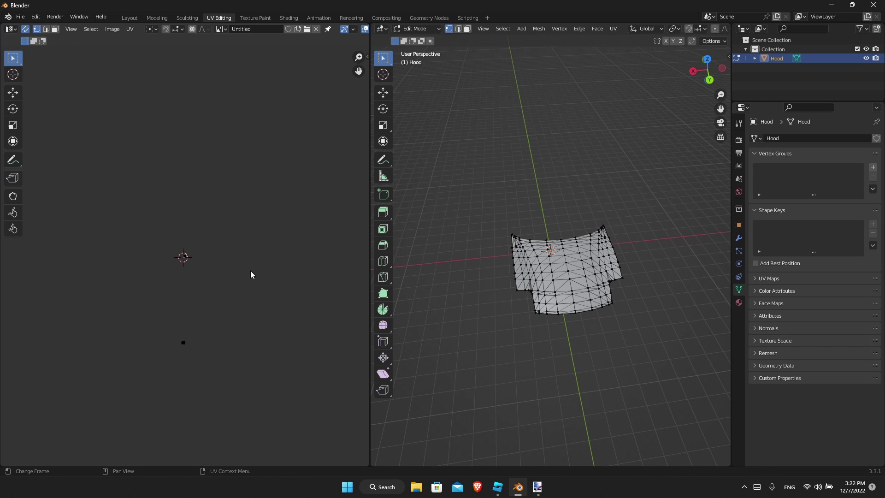
pyautogui.scroll(2, 198, 328)
pyautogui.moveTo(154, 344); pyautogui.dragTo(224, 391)
pyautogui.scroll(2, 212, 395)
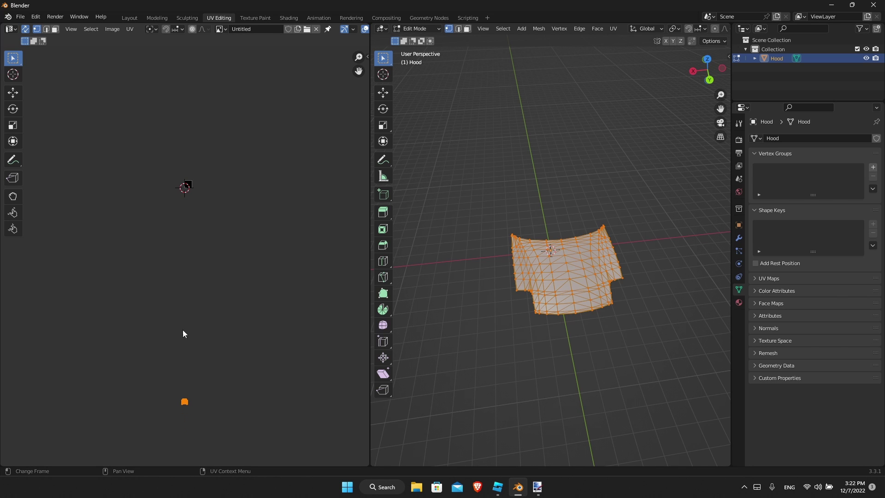
pyautogui.click(13, 93)
pyautogui.moveTo(185, 367); pyautogui.dragTo(193, 144)
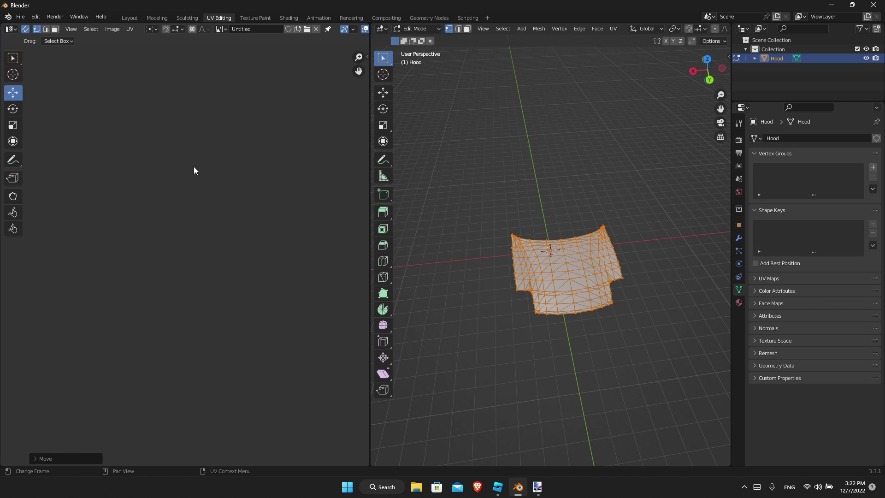
pyautogui.moveTo(232, 145); pyautogui.dragTo(207, 337, button='middle')
pyautogui.scroll(3, 232, 144)
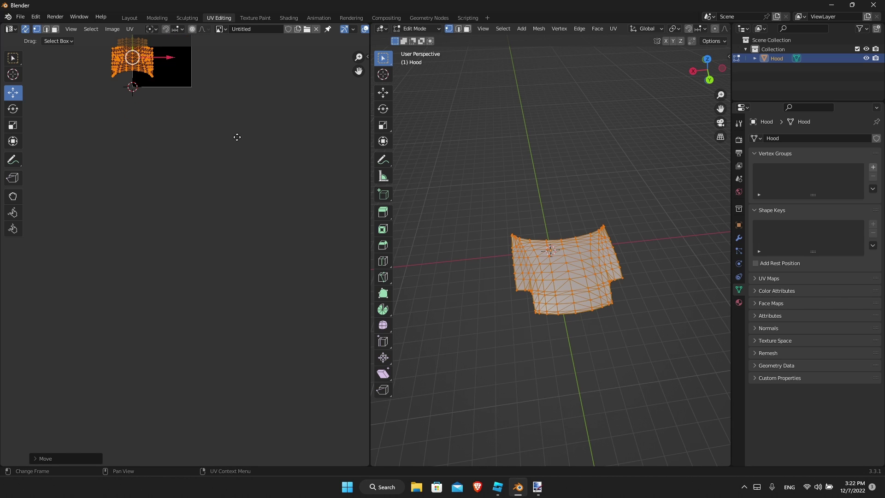
pyautogui.moveTo(237, 137); pyautogui.dragTo(234, 258, button='middle')
pyautogui.scroll(3, 192, 251)
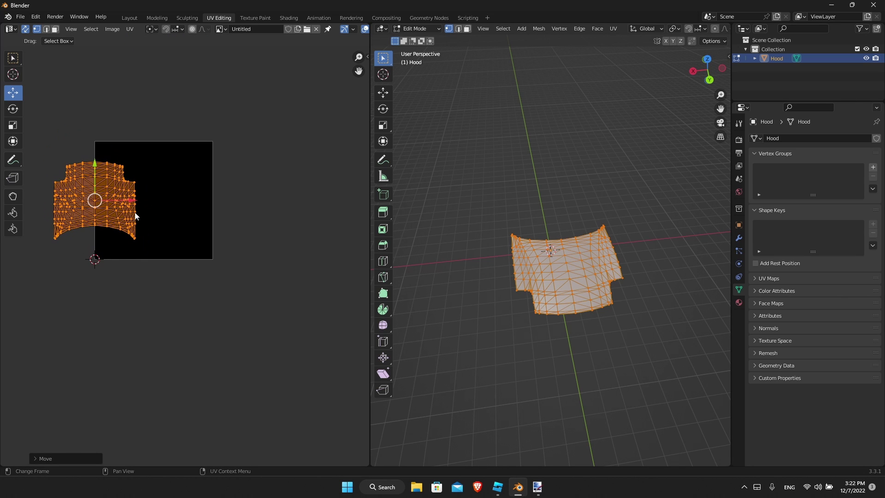
pyautogui.moveTo(131, 204); pyautogui.dragTo(163, 181)
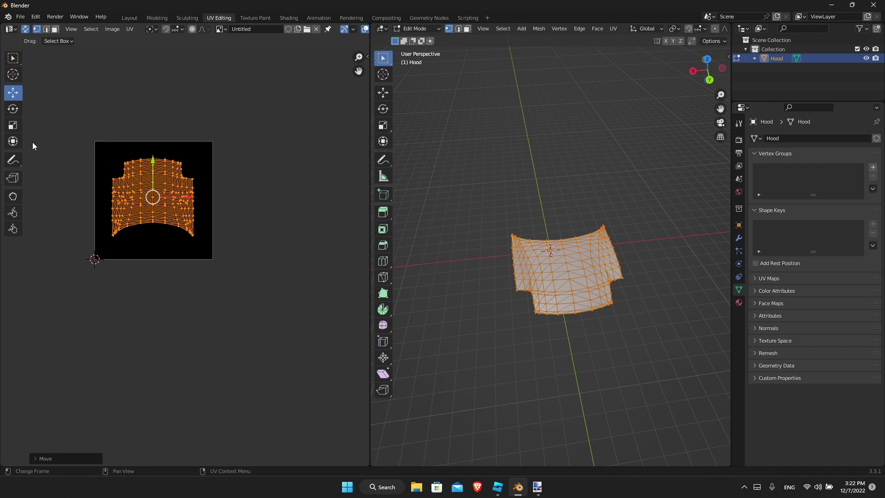
# - Move the hood's UV island into the lower-right corner of the image
pyautogui.scroll(2, 253, 262)
pyautogui.moveTo(213, 214); pyautogui.dragTo(303, 277, button='middle')
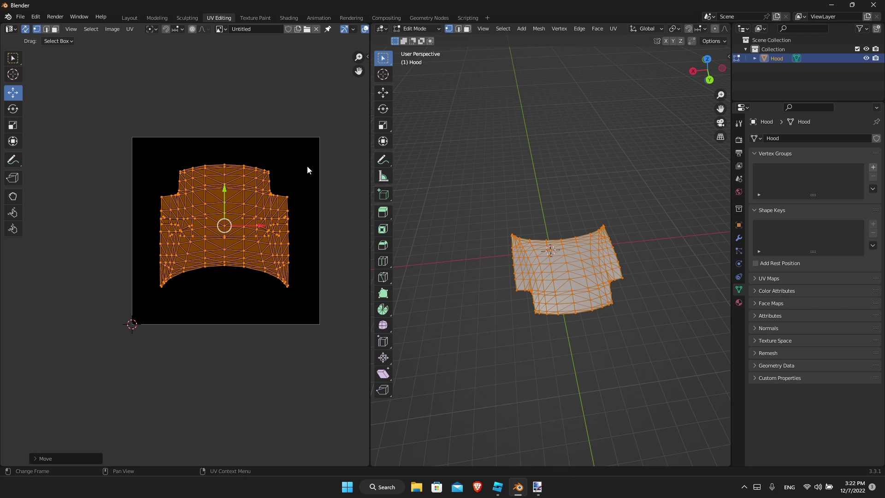
pyautogui.moveTo(230, 205); pyautogui.dragTo(294, 258)
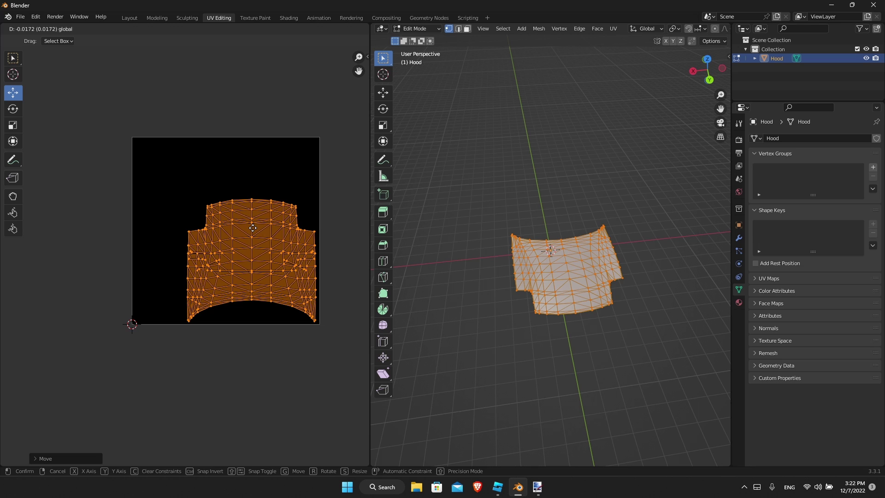
# - Rotate the hood's UV island 180 degrees so that its curved edge faces up
pyautogui.scroll(2, 253, 225)
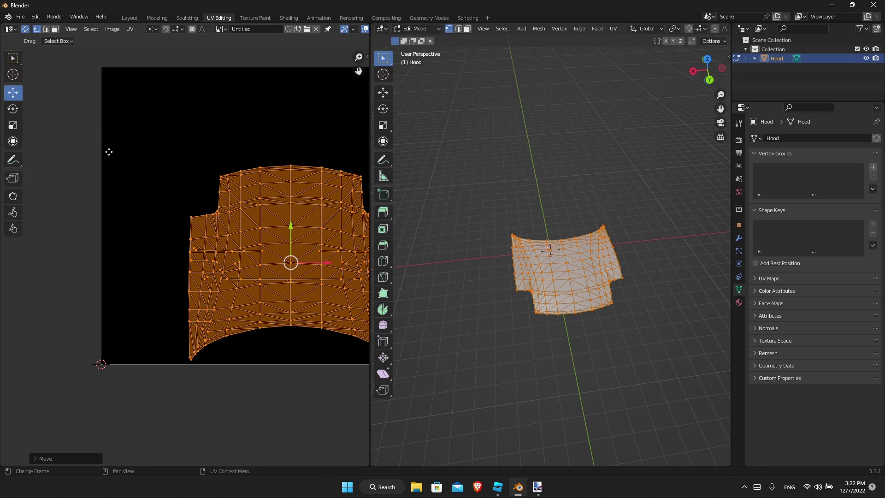
pyautogui.moveTo(108, 151); pyautogui.dragTo(29, 143, button='middle')
pyautogui.click(18, 114)
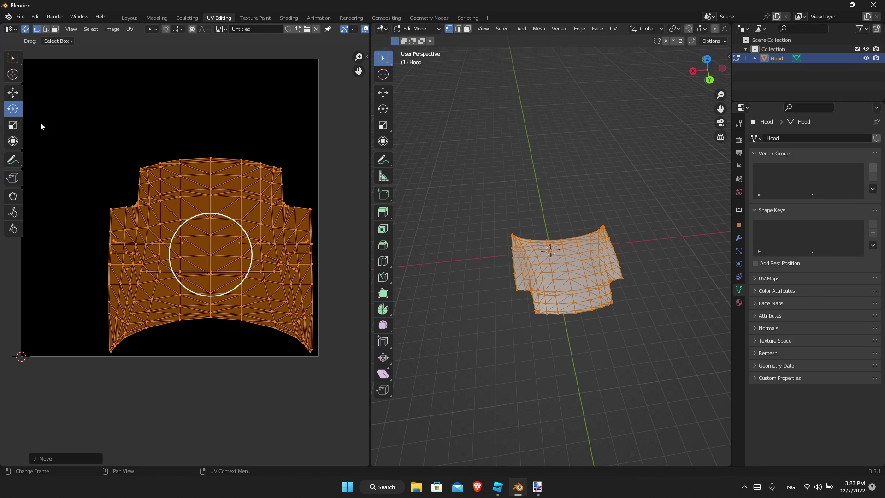
pyautogui.moveTo(248, 239); pyautogui.dragTo(112, 213)
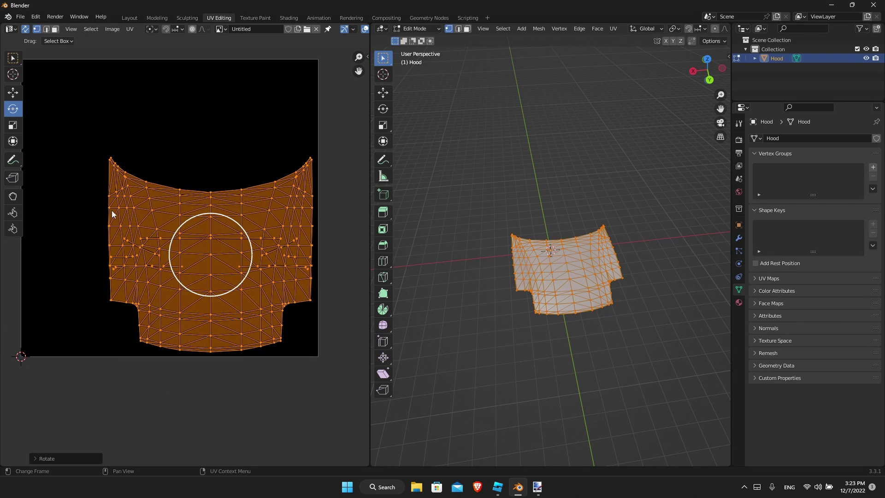
# - Reselect the whole UV island and move it horizontally to just inside the image's left edge
pyautogui.click(16, 93)
pyautogui.hotkey('alt', 'a')
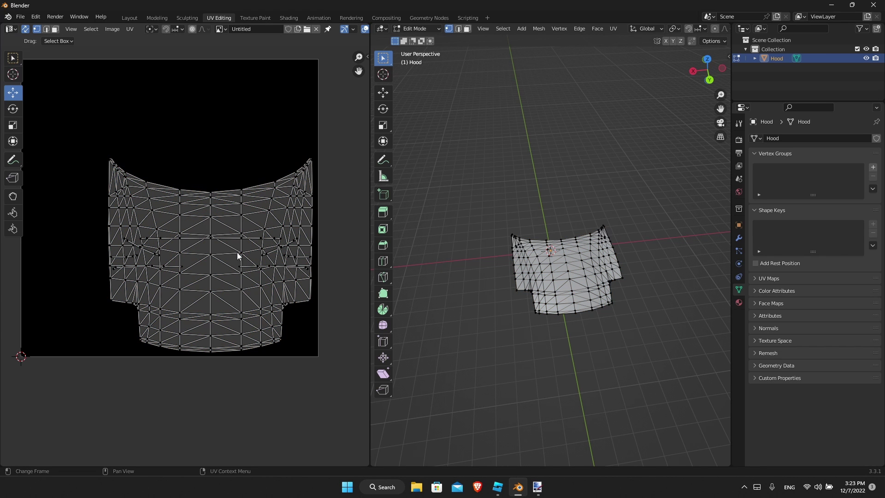
pyautogui.press('a')
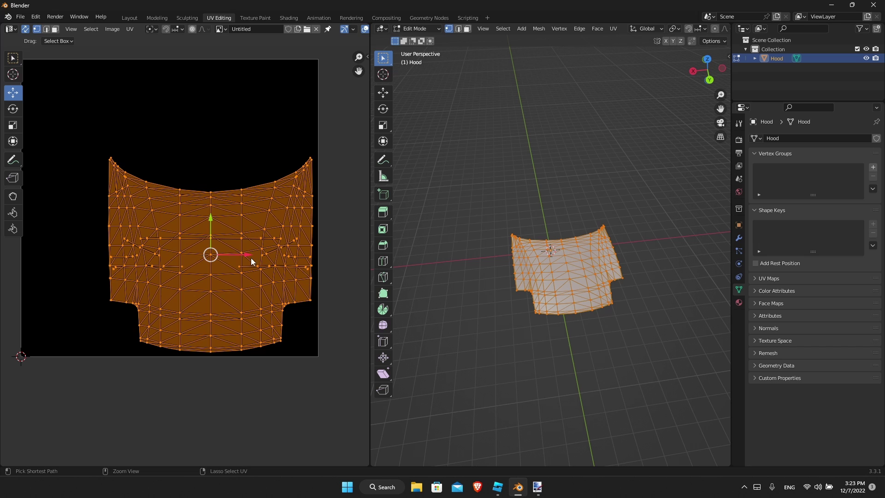
pyautogui.moveTo(248, 256); pyautogui.dragTo(157, 244)
pyautogui.moveTo(265, 275); pyautogui.dragTo(324, 279, button='middle')
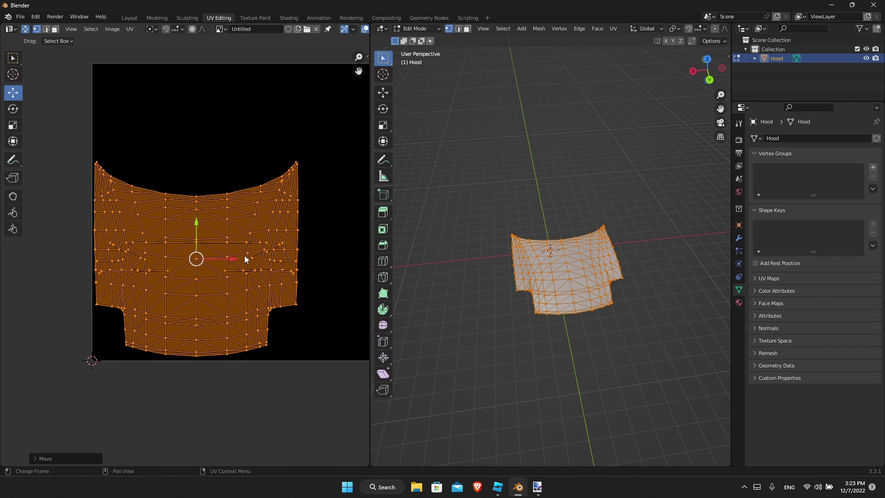
pyautogui.moveTo(230, 256); pyautogui.dragTo(233, 257)
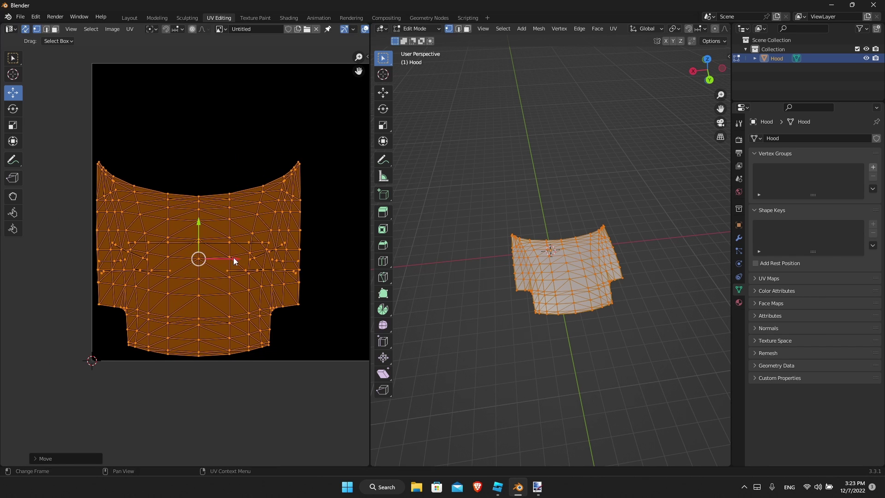
# - Select the entire hood mesh and move its UV island into the upper-right corner of the image
pyautogui.click(617, 348)
pyautogui.scroll(5, 624, 355)
pyautogui.moveTo(632, 353)
pyautogui.mouseDown(button='middle')
pyautogui.moveTo(633, 344)
pyautogui.moveTo(622, 344)
pyautogui.moveTo(640, 345)
pyautogui.moveTo(627, 342)
pyautogui.mouseUp(button='middle')
pyautogui.scroll(-3, 627, 343)
pyautogui.scroll(1, 687, 359)
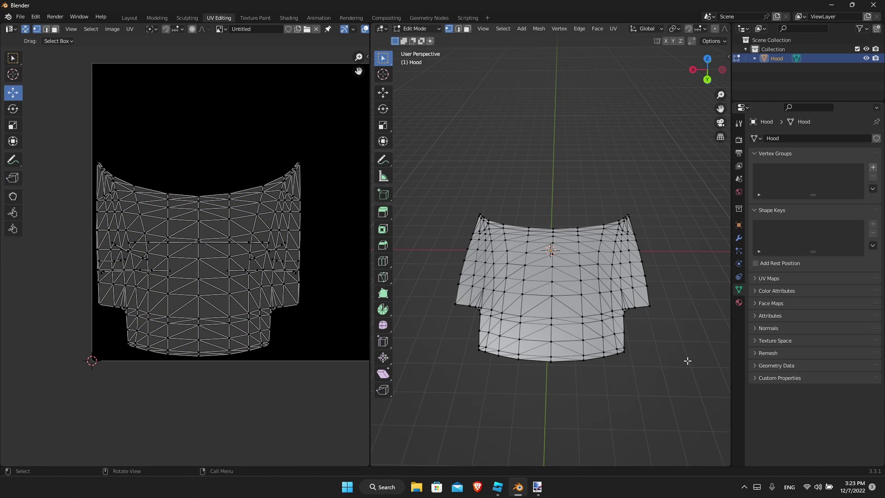
pyautogui.press('a')
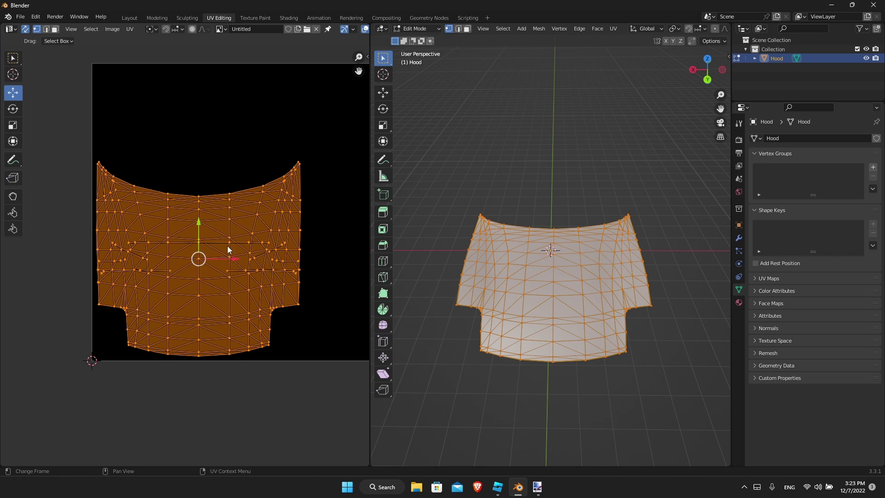
pyautogui.moveTo(198, 258); pyautogui.dragTo(233, 258)
pyautogui.scroll(-2, 294, 286)
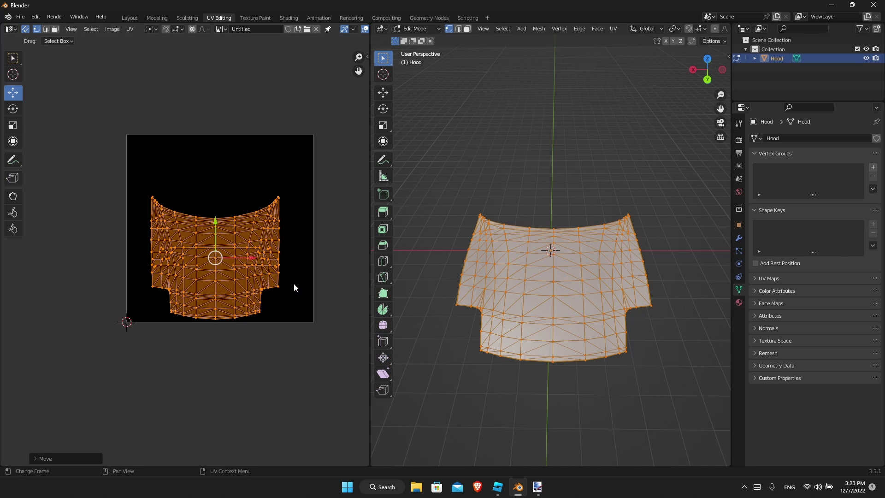
pyautogui.press('g')
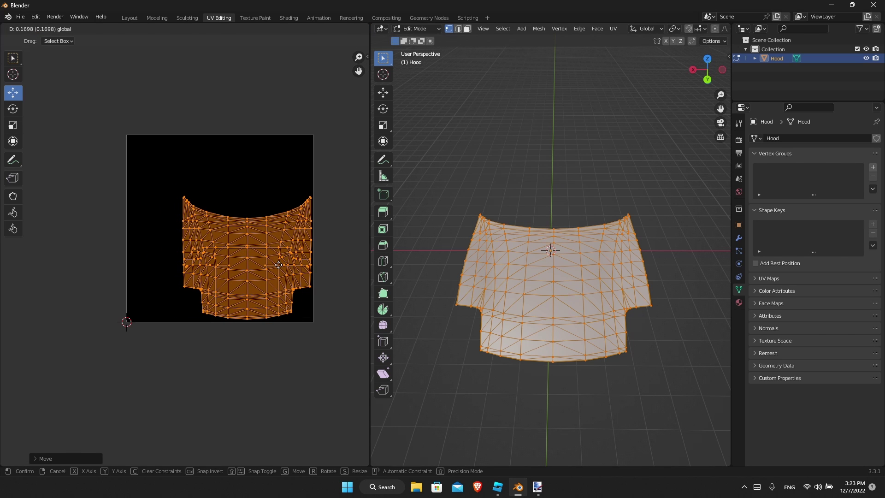
pyautogui.click(279, 263)
pyautogui.moveTo(247, 240); pyautogui.dragTo(251, 180)
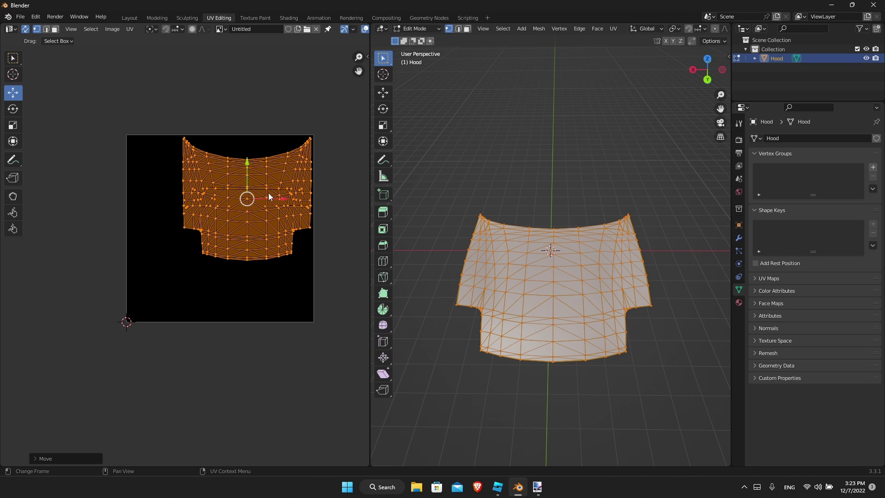
# - Deselect the hood's geometry and switch the mesh selection to face select mode
pyautogui.click(663, 378)
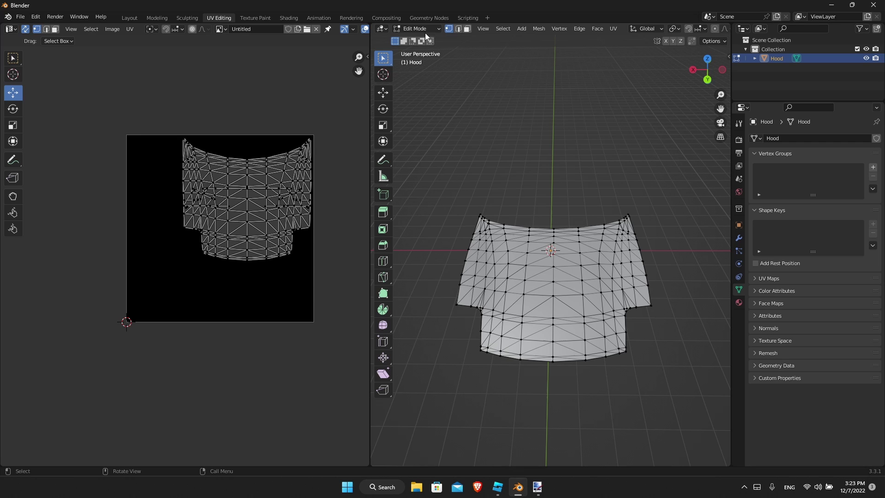
pyautogui.click(468, 29)
pyautogui.moveTo(673, 347)
pyautogui.mouseDown(button='middle')
pyautogui.moveTo(687, 355)
pyautogui.moveTo(685, 348)
pyautogui.mouseUp(button='middle')
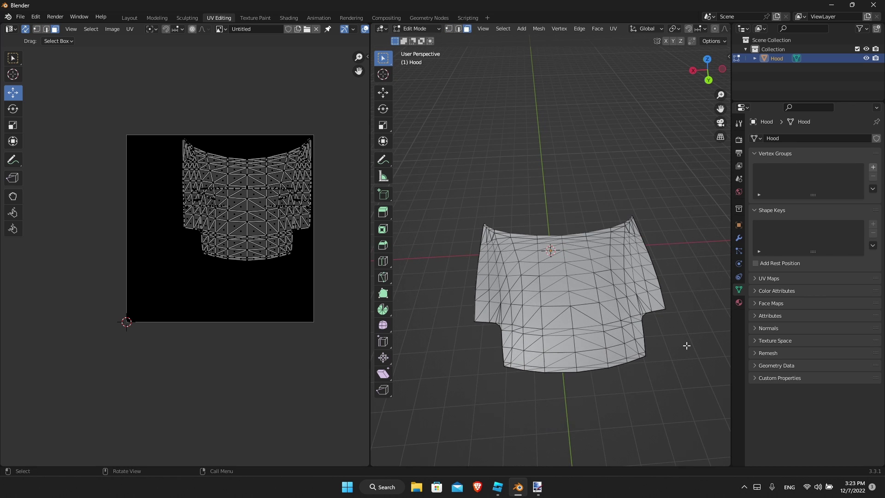
pyautogui.scroll(2, 688, 343)
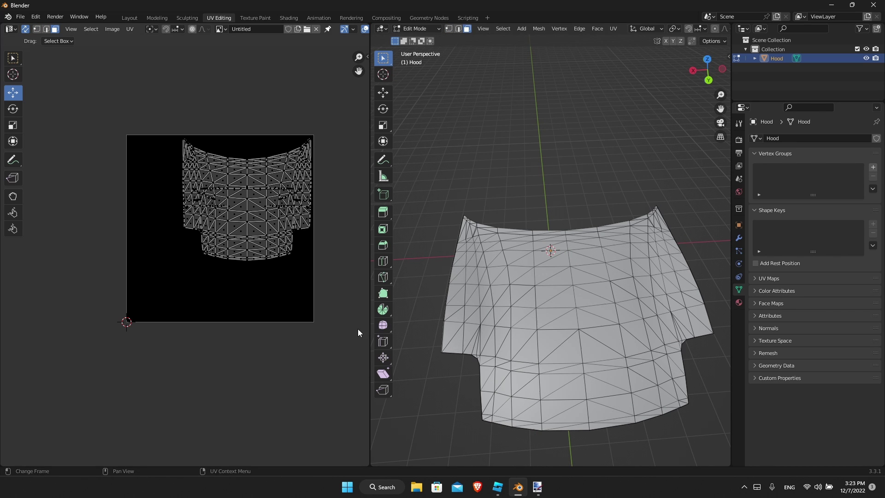
# - Enlarge the 3D viewport beside the UV editor and circle-select all of the hood's faces
pyautogui.moveTo(370, 329); pyautogui.dragTo(271, 325)
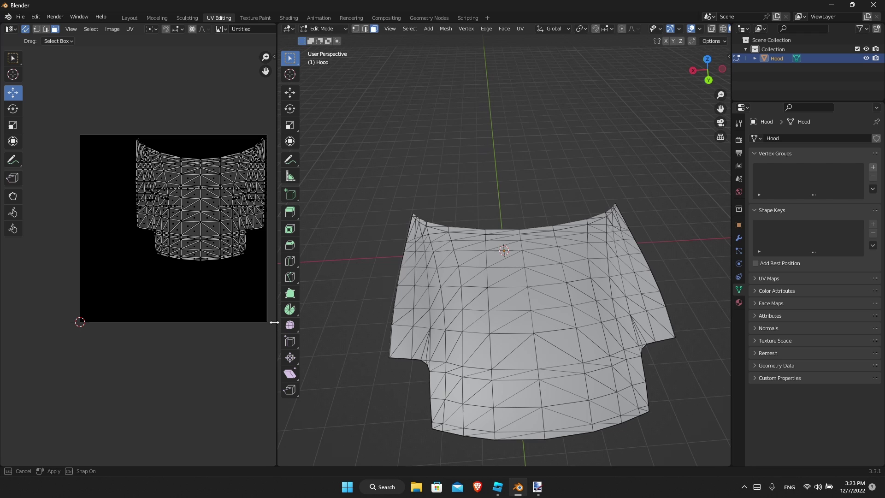
pyautogui.press('c')
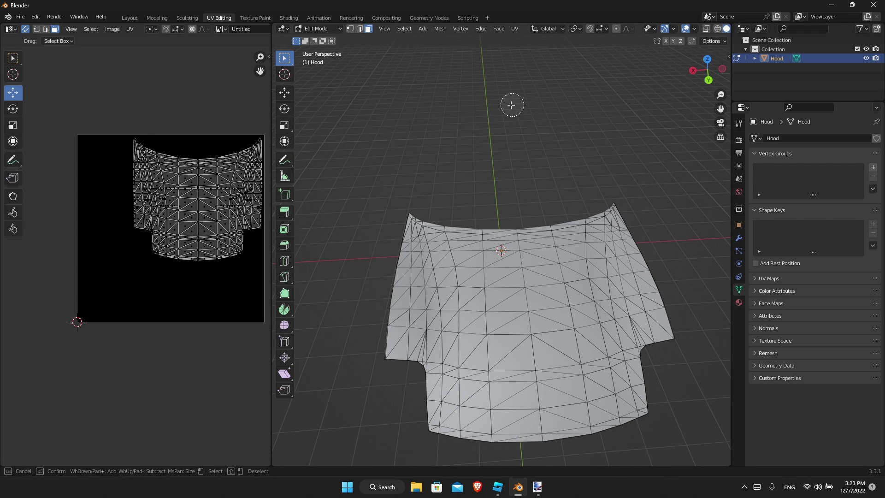
pyautogui.moveTo(642, 383)
pyautogui.mouseDown()
pyautogui.moveTo(626, 406)
pyautogui.moveTo(534, 414)
pyautogui.moveTo(541, 430)
pyautogui.moveTo(511, 434)
pyautogui.moveTo(456, 412)
pyautogui.moveTo(417, 350)
pyautogui.moveTo(390, 341)
pyautogui.moveTo(409, 217)
pyautogui.moveTo(599, 205)
pyautogui.moveTo(629, 257)
pyautogui.moveTo(645, 332)
pyautogui.moveTo(553, 350)
pyautogui.moveTo(470, 353)
pyautogui.moveTo(563, 332)
pyautogui.moveTo(594, 302)
pyautogui.moveTo(438, 300)
pyautogui.moveTo(601, 252)
pyautogui.mouseUp()
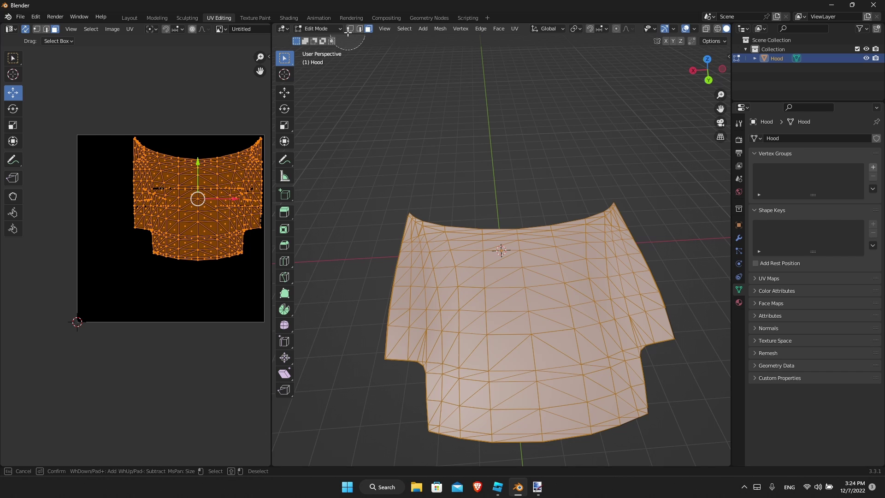
pyautogui.press('Escape')
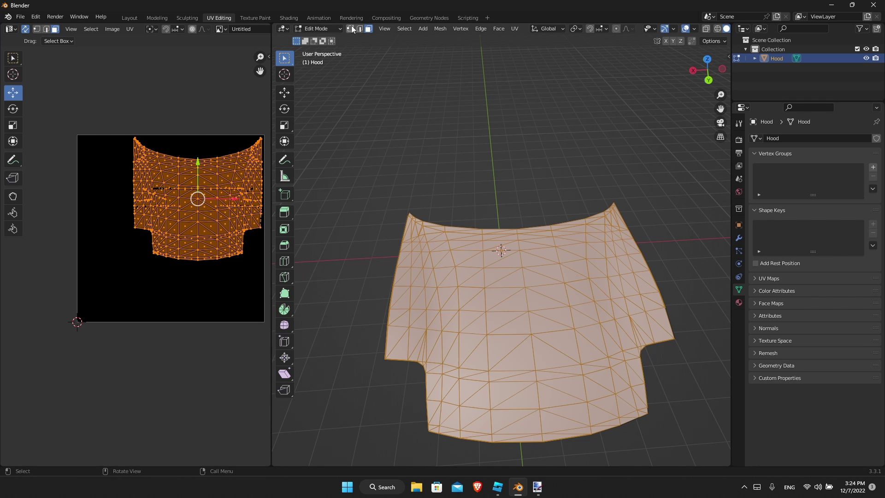
pyautogui.click(351, 29)
pyautogui.press('g')
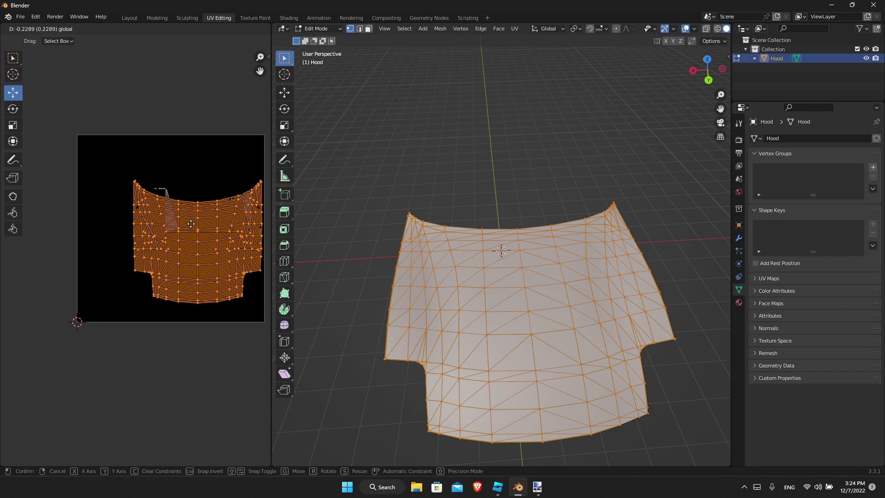
pyautogui.click(192, 229)
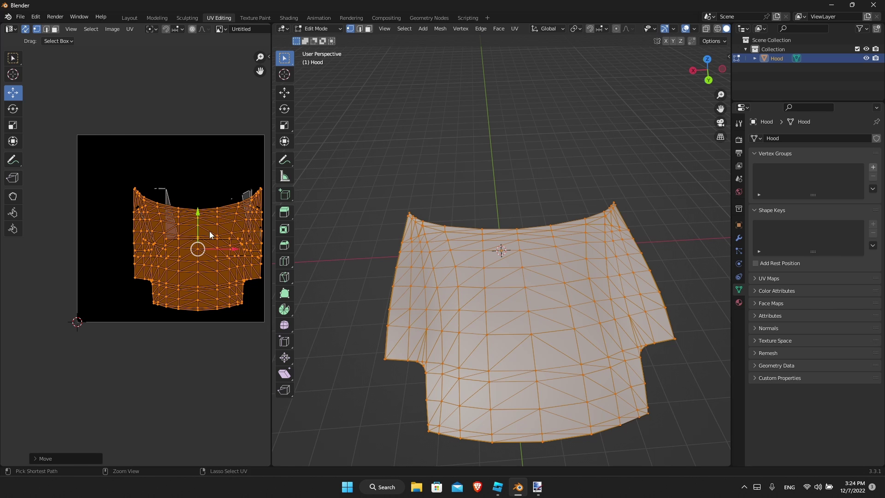
pyautogui.press('g')
pyautogui.click(209, 187)
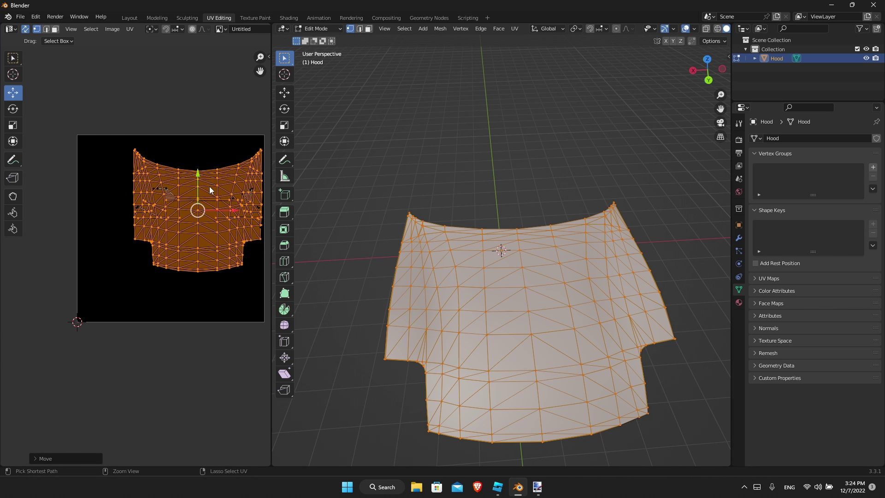
pyautogui.hotkey('ctrl', 'z')
pyautogui.hotkey('ctrl', 'z')
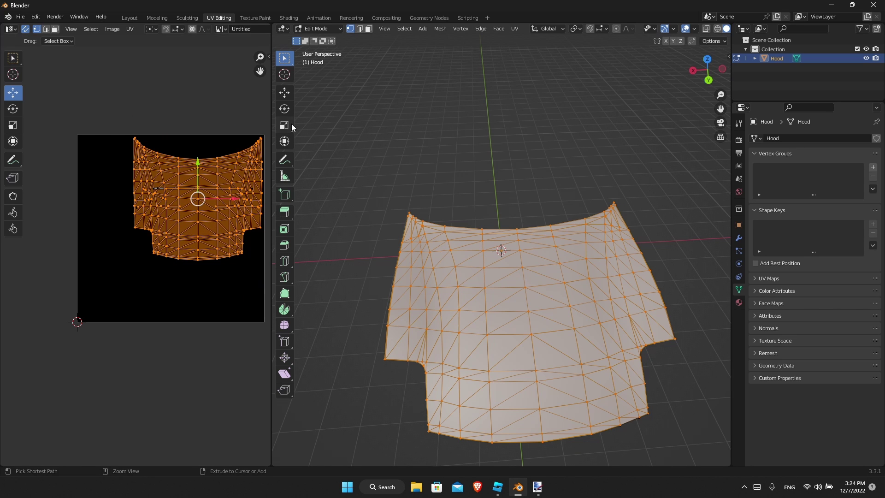
# - Return to face select mode and move the hood's large UV island into the image's lower-left corner
pyautogui.click(372, 31)
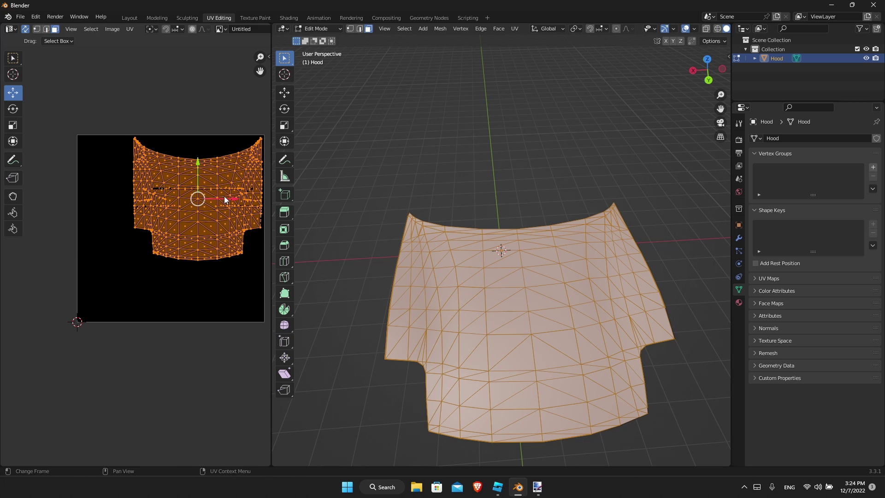
pyautogui.moveTo(224, 195); pyautogui.dragTo(146, 241)
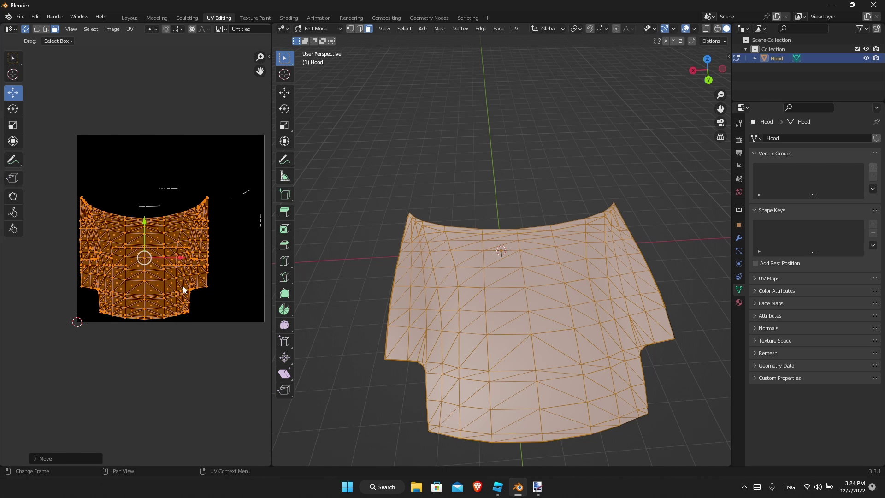
pyautogui.scroll(1, 195, 234)
pyautogui.scroll(-2, 194, 234)
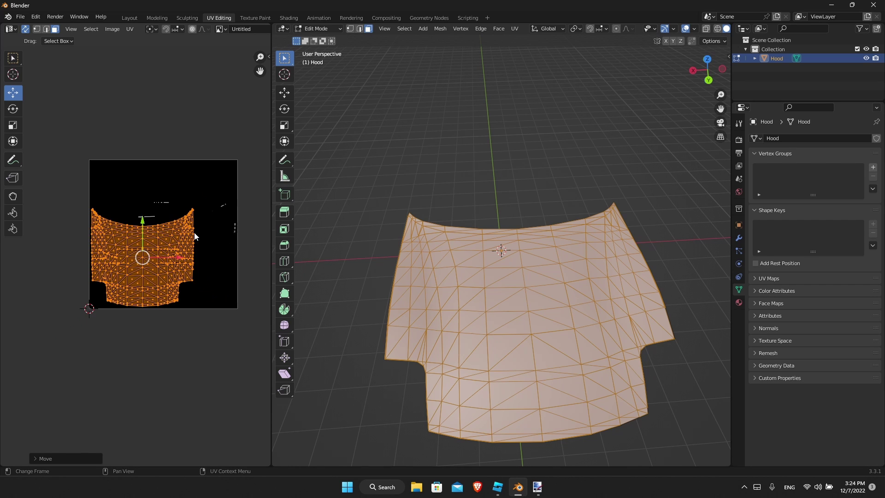
pyautogui.scroll(1, 192, 236)
pyautogui.moveTo(176, 214); pyautogui.dragTo(111, 235, button='middle')
pyautogui.scroll(2, 149, 210)
pyautogui.scroll(1, 173, 197)
pyautogui.scroll(-2, 134, 244)
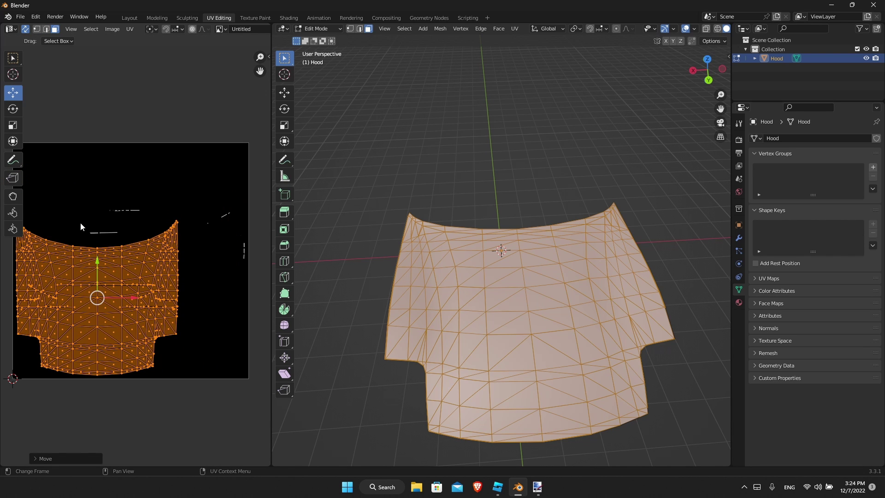
pyautogui.click(179, 311)
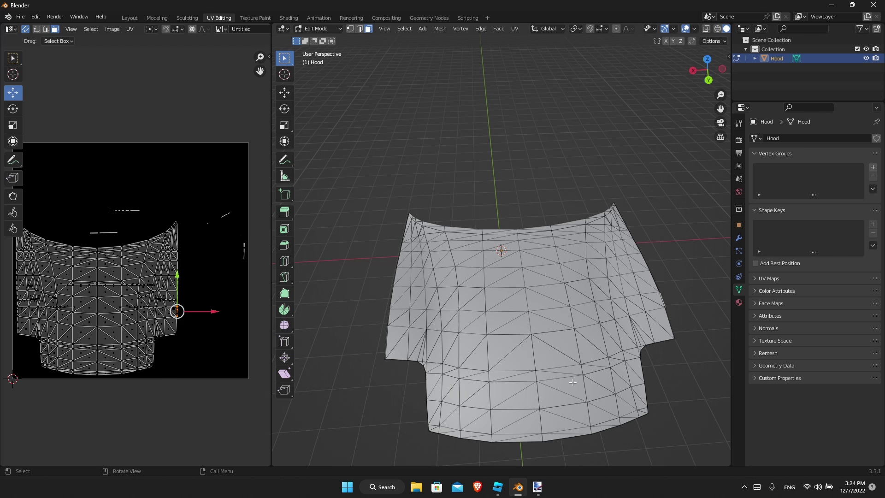
pyautogui.click(190, 392)
pyautogui.press('c')
pyautogui.moveTo(234, 257)
pyautogui.mouseDown()
pyautogui.moveTo(241, 240)
pyautogui.moveTo(213, 229)
pyautogui.mouseUp()
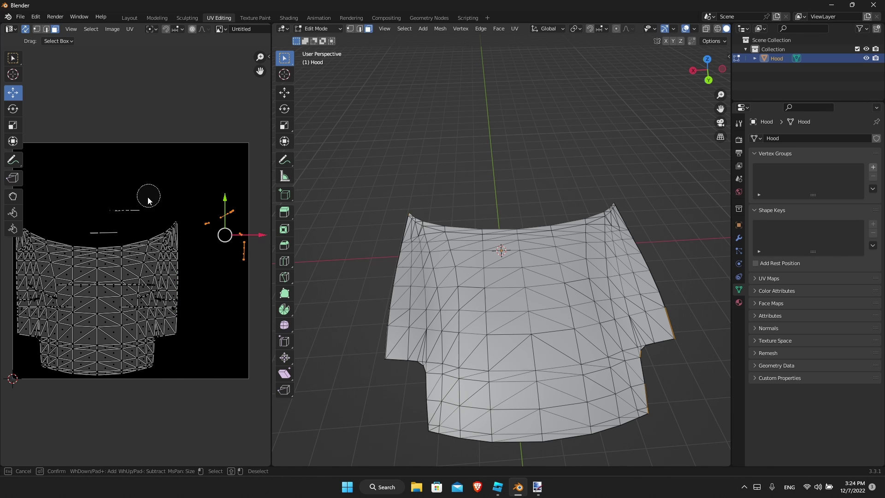
pyautogui.moveTo(148, 198)
pyautogui.mouseDown()
pyautogui.moveTo(87, 212)
pyautogui.moveTo(125, 229)
pyautogui.mouseUp()
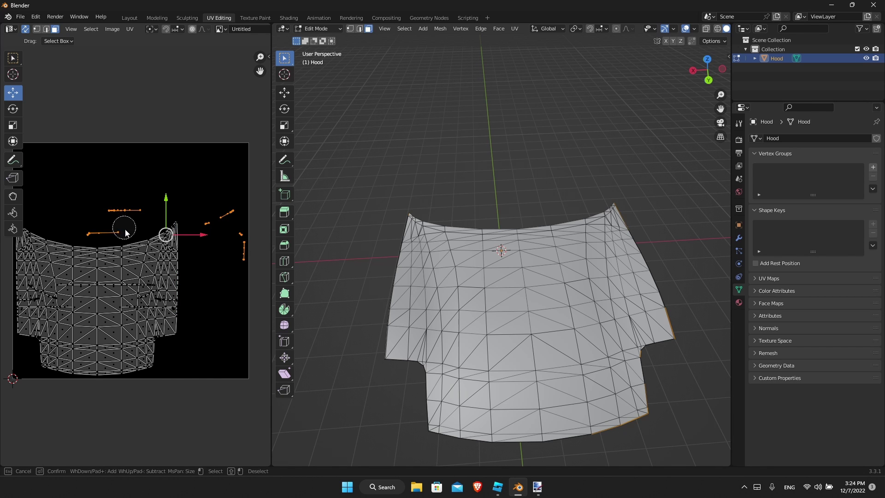
pyautogui.press('Escape')
pyautogui.click(236, 317)
# - Select the stray UV strip just above the hood island and move it into the empty area right of the island
pyautogui.press('c')
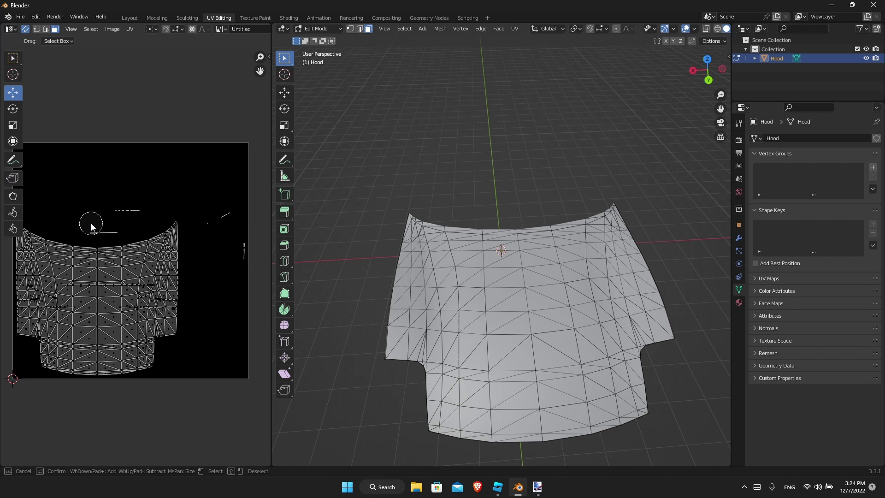
pyautogui.click(93, 226)
pyautogui.press('Escape')
pyautogui.press('g')
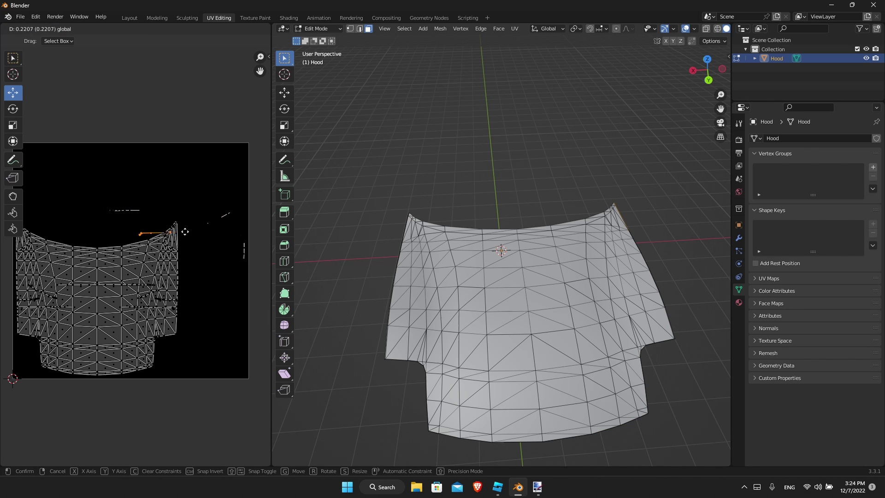
pyautogui.click(239, 292)
pyautogui.press('g')
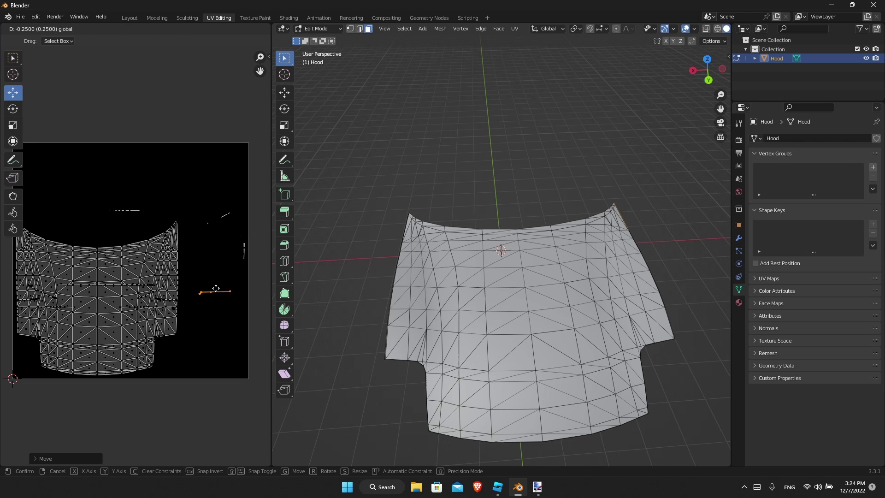
pyautogui.click(218, 302)
# - Select the remaining horizontal UV strip, place it just above the relocated strip, and deselect it
pyautogui.click(162, 211)
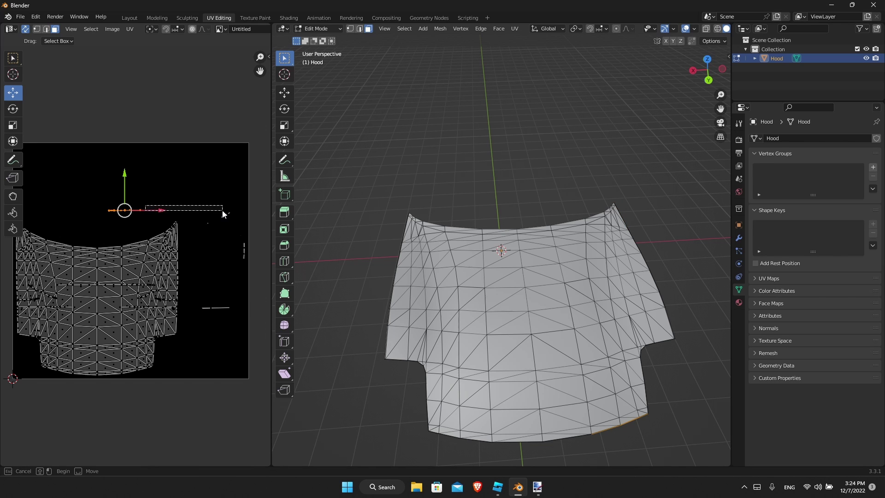
pyautogui.moveTo(98, 202); pyautogui.dragTo(247, 297)
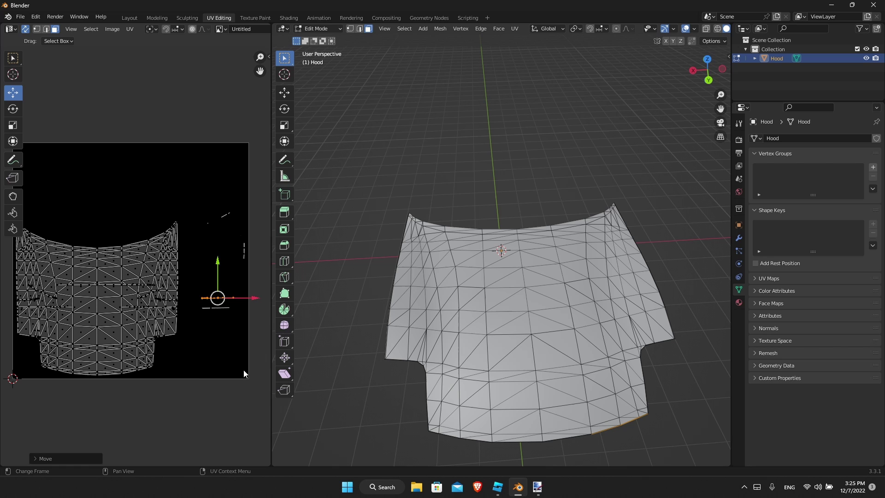
pyautogui.click(210, 276)
pyautogui.press('c')
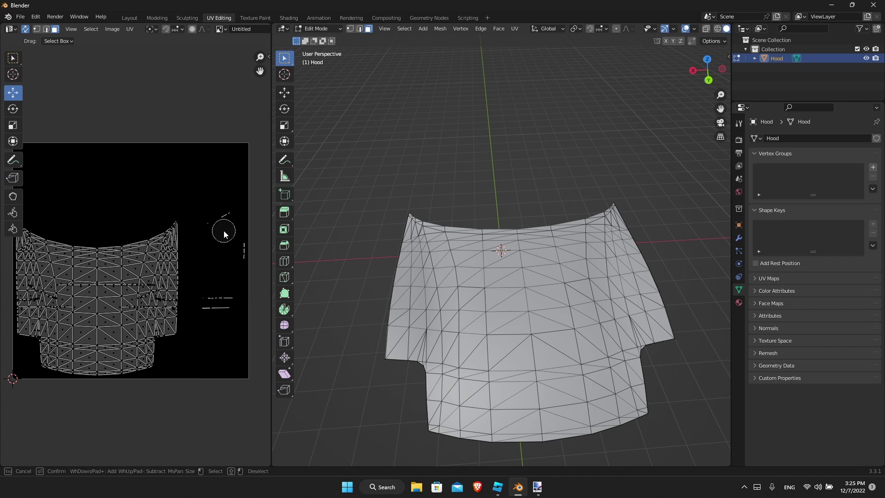
pyautogui.press('Escape')
pyautogui.press('a')
pyautogui.click(227, 391)
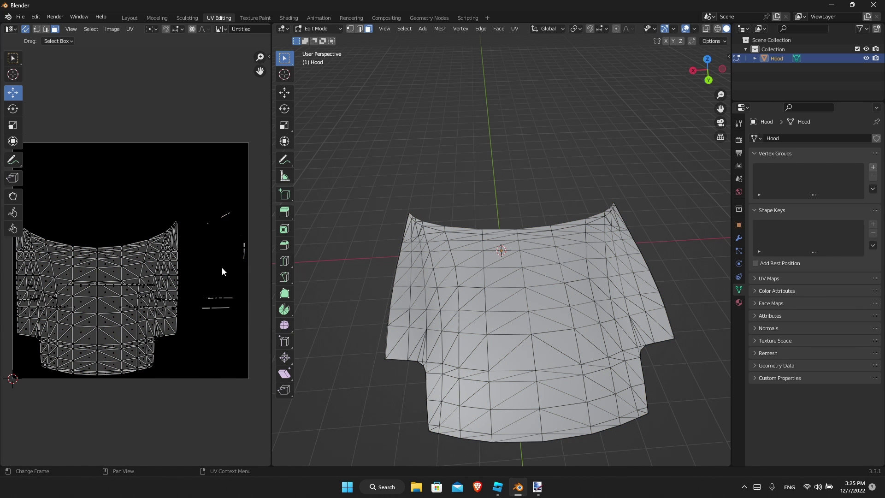
# - Circle-select the remaining stray UV pieces near the image's right edge and move them down beside the relocated strips
pyautogui.press('c')
pyautogui.moveTo(217, 222)
pyautogui.mouseDown()
pyautogui.moveTo(225, 219)
pyautogui.moveTo(245, 255)
pyautogui.moveTo(243, 233)
pyautogui.moveTo(217, 245)
pyautogui.moveTo(245, 266)
pyautogui.moveTo(220, 268)
pyautogui.mouseUp()
pyautogui.rightClick(238, 240)
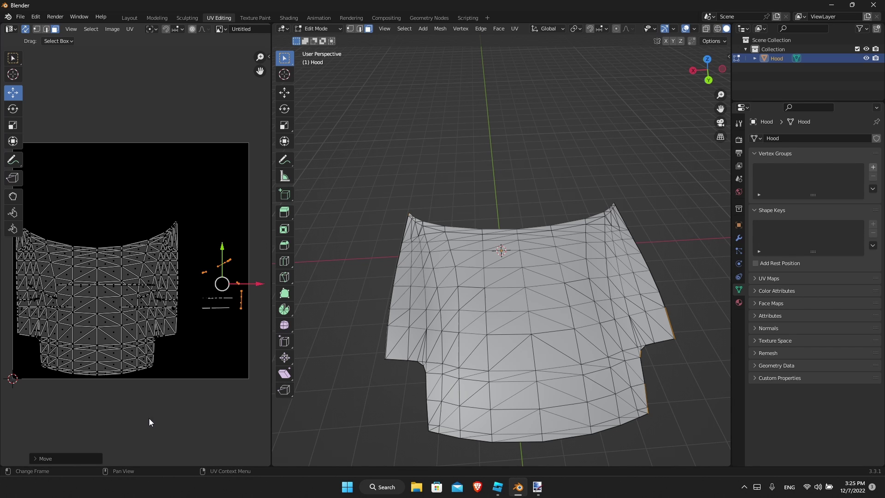
pyautogui.click(253, 242)
pyautogui.scroll(-1, 103, 249)
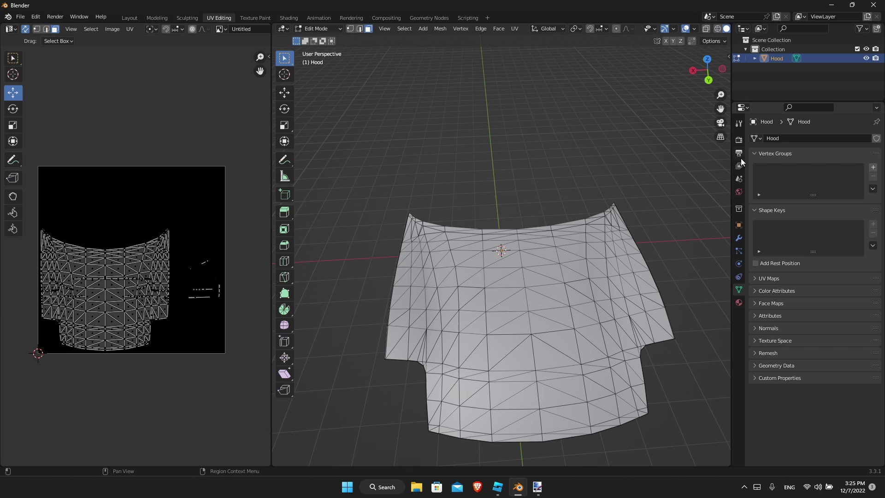
# - Set the scene's render engine to Cycles
pyautogui.click(740, 140)
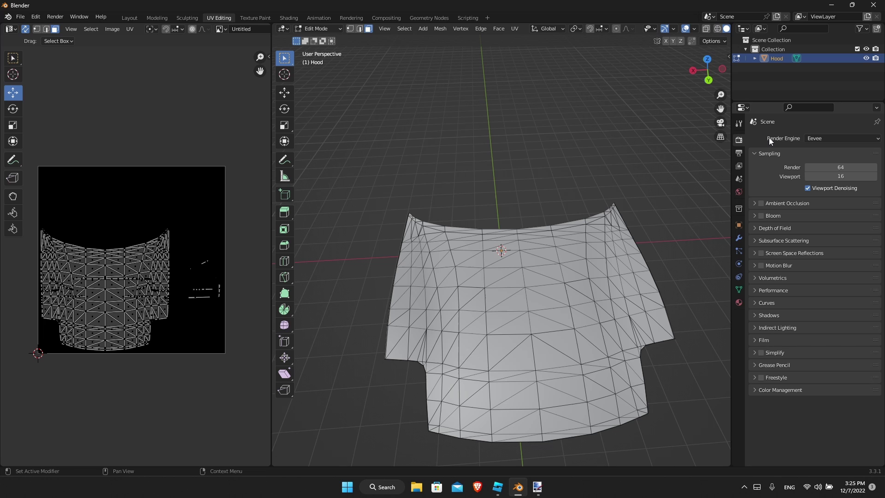
pyautogui.click(824, 140)
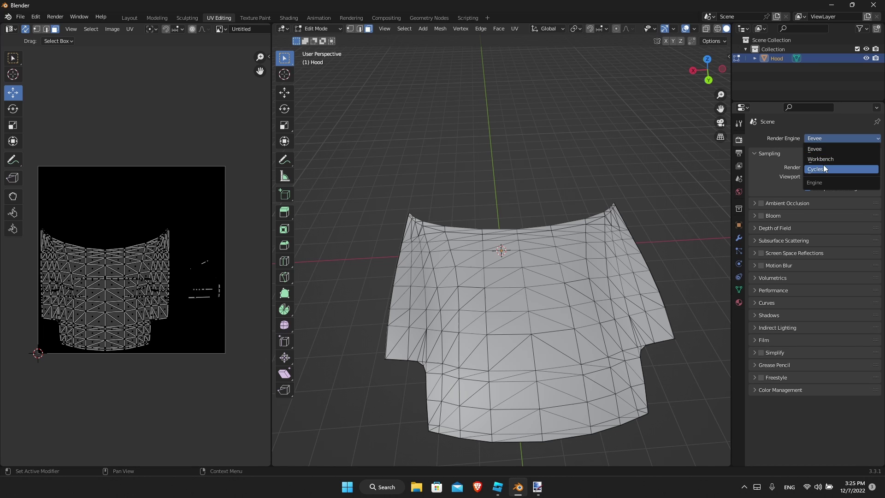
pyautogui.click(816, 169)
# - Open the bake settings and set the margin size to 0 px
pyautogui.scroll(-1, 771, 198)
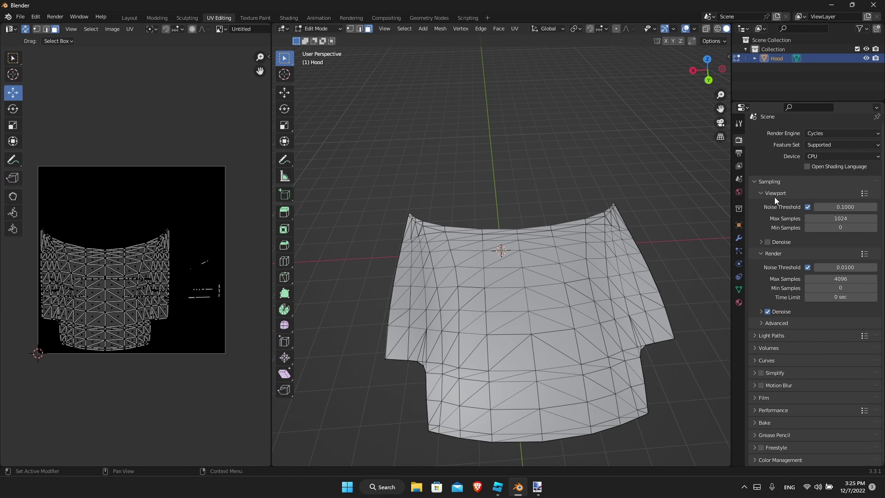
pyautogui.click(756, 422)
pyautogui.scroll(-6, 774, 427)
pyautogui.scroll(-2, 791, 410)
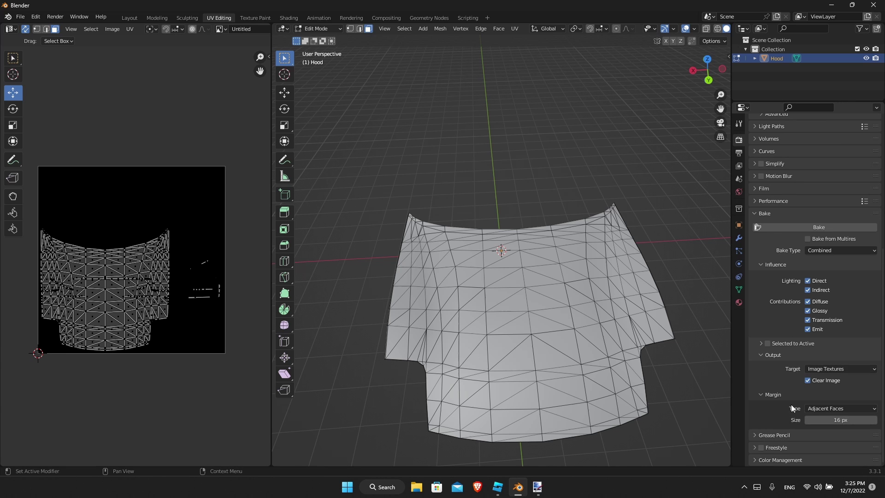
pyautogui.moveTo(840, 420); pyautogui.dragTo(818, 420)
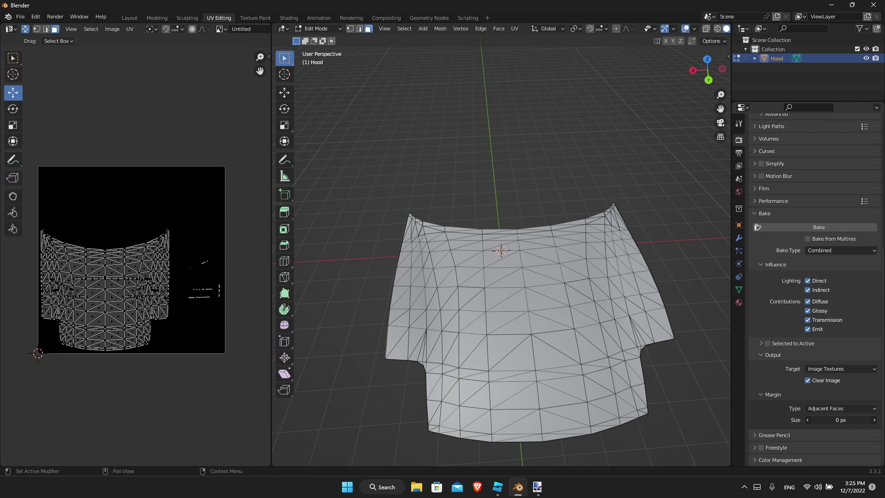
# - Set the bake type to Normal with Object space and start the bake
pyautogui.click(820, 251)
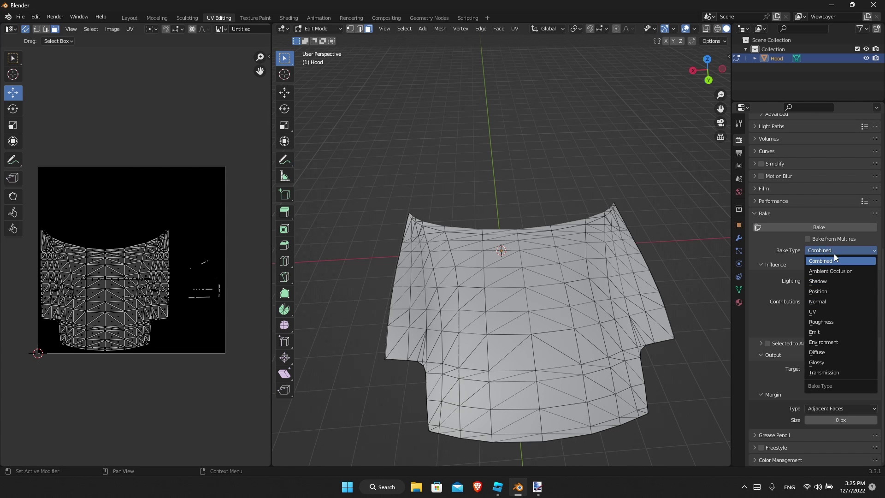
pyautogui.click(827, 300)
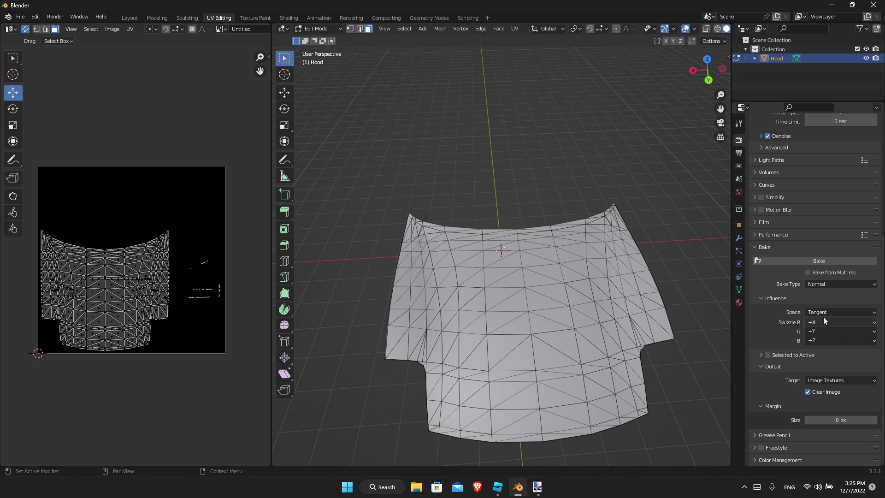
pyautogui.click(823, 313)
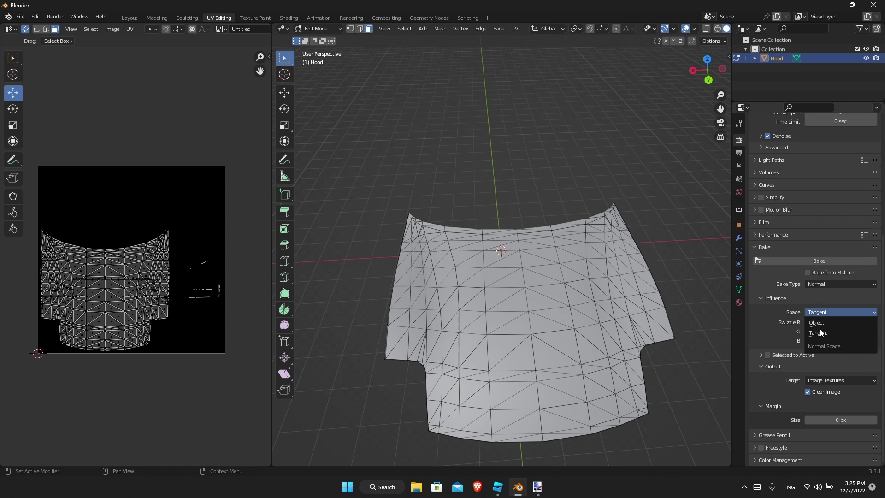
pyautogui.click(822, 320)
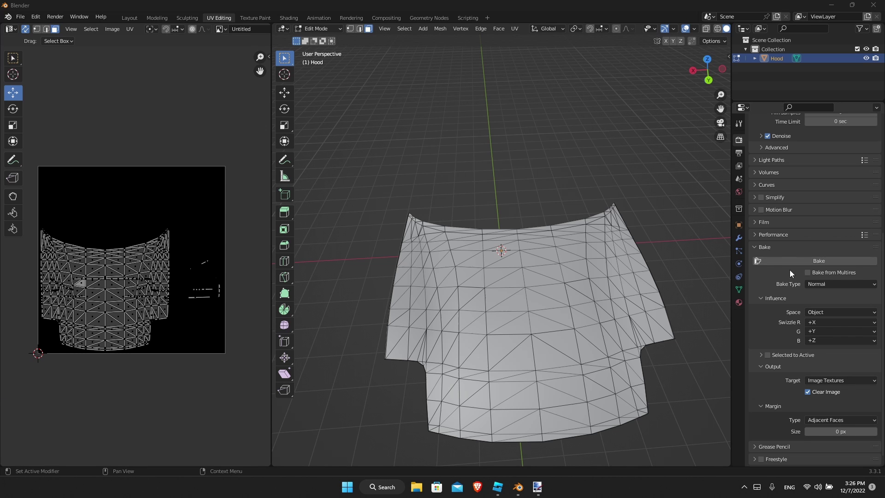
pyautogui.click(806, 259)
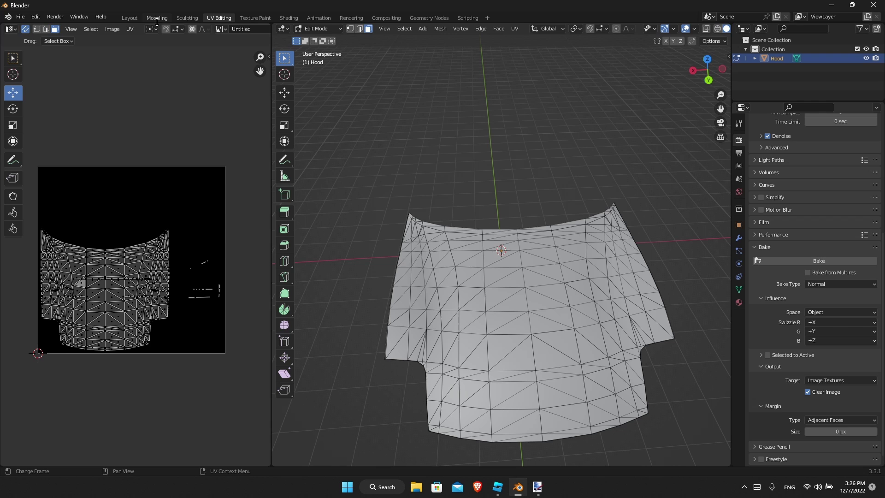
# - Switch to the Layout workspace and view the hood there at an angle
pyautogui.click(136, 18)
pyautogui.moveTo(690, 233)
pyautogui.mouseDown(button='middle')
pyautogui.moveTo(643, 227)
pyautogui.moveTo(682, 221)
pyautogui.mouseUp(button='middle')
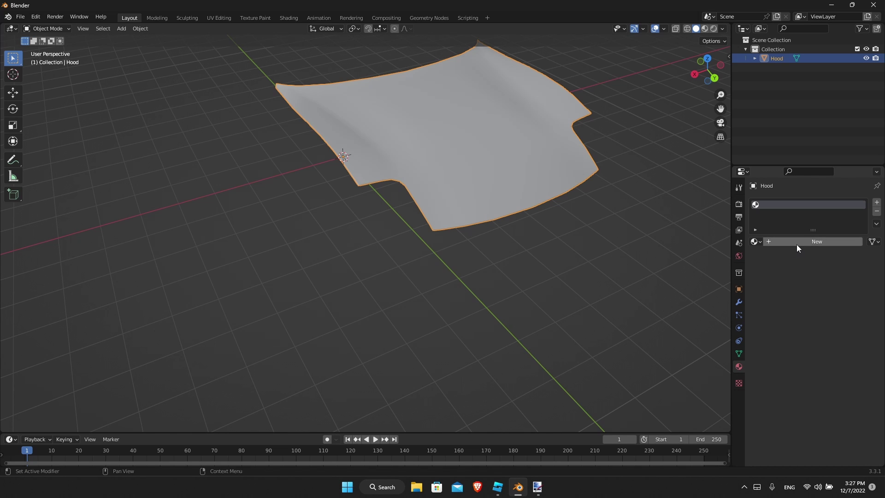
# - Create a new material for the hood and use the Untitled image as its base color texture
pyautogui.click(811, 244)
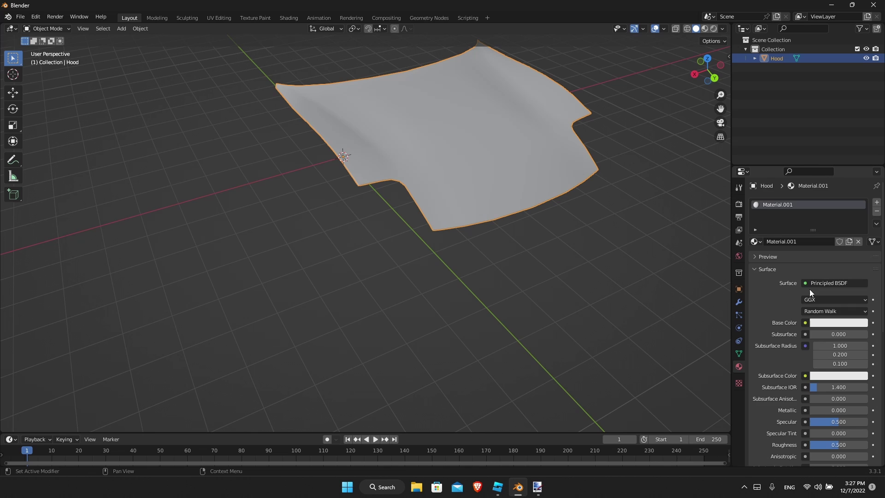
pyautogui.scroll(-1, 811, 304)
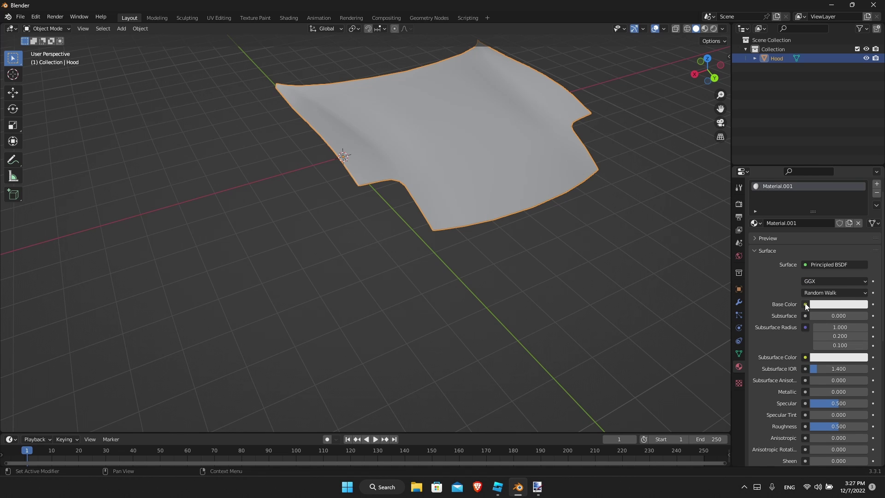
pyautogui.click(805, 306)
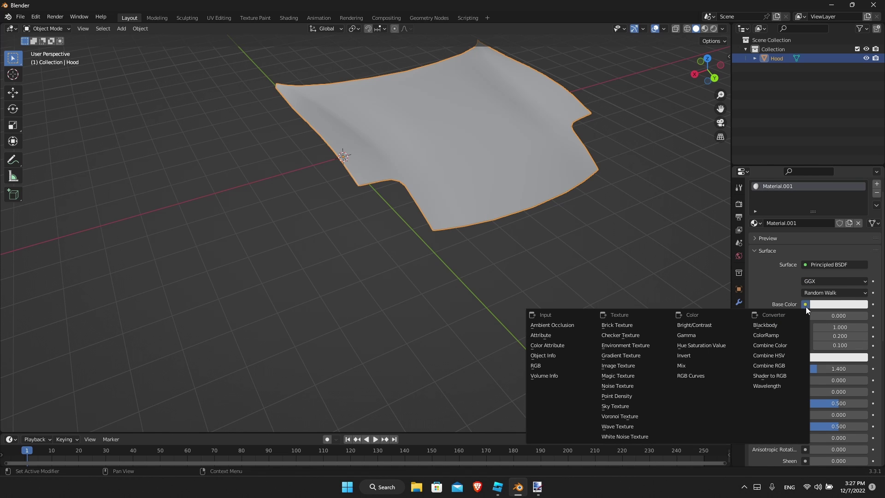
pyautogui.click(649, 365)
pyautogui.click(758, 315)
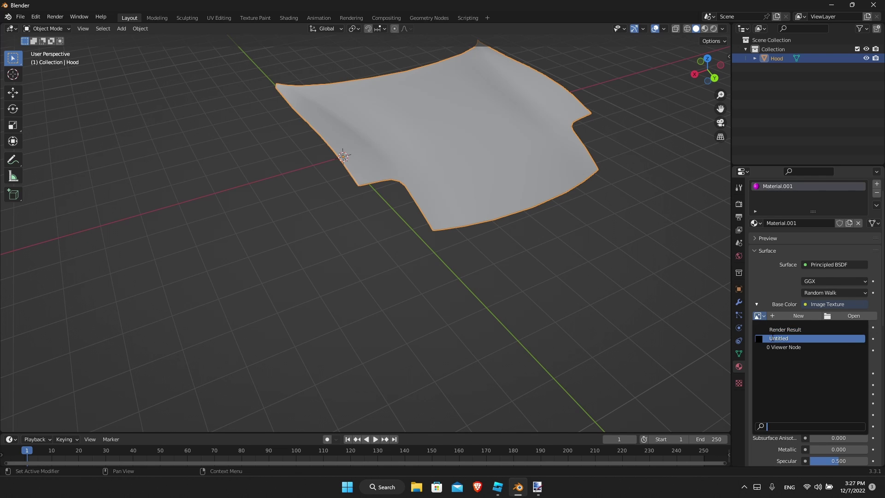
pyautogui.click(778, 338)
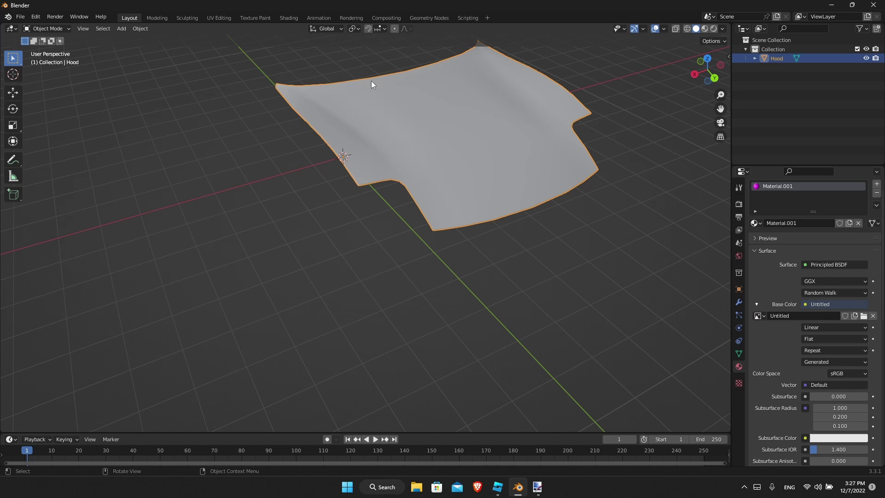
# - Return to the UV Editing workspace, bake the hood's normal map and inspect the baked image under the UVs
pyautogui.click(217, 18)
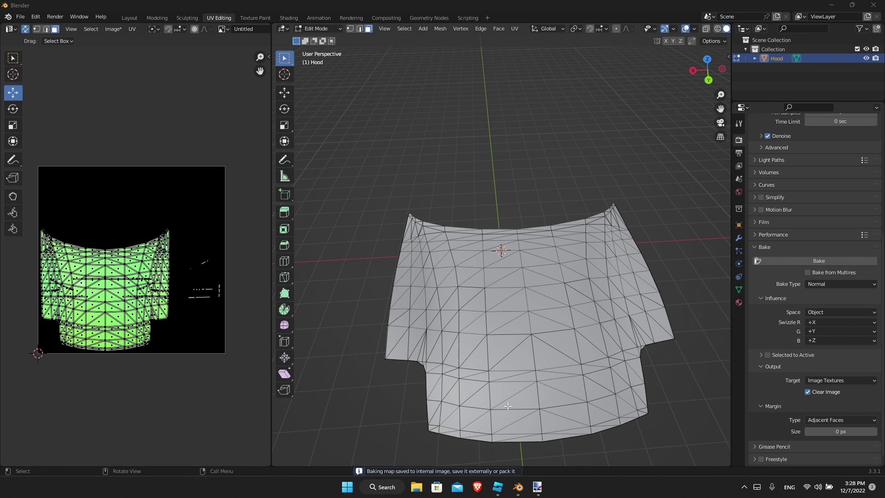
pyautogui.moveTo(671, 361); pyautogui.dragTo(438, 323, button='middle')
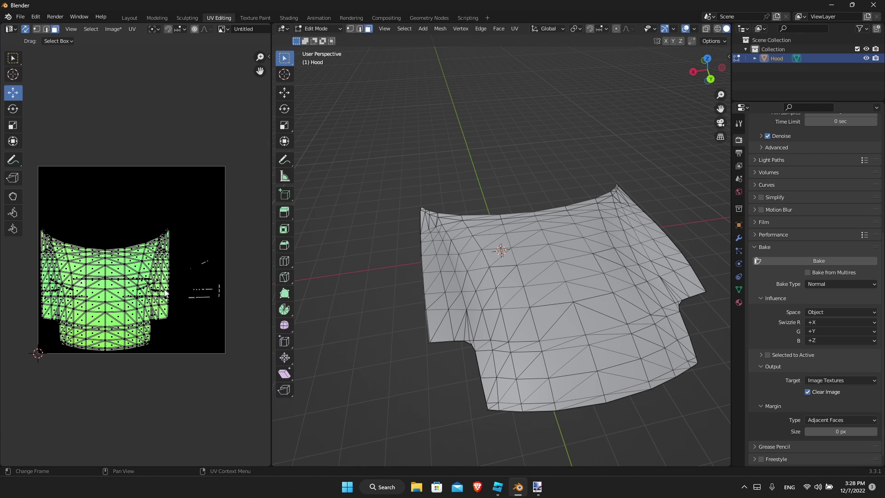
pyautogui.scroll(4, 200, 279)
pyautogui.scroll(-5, 200, 279)
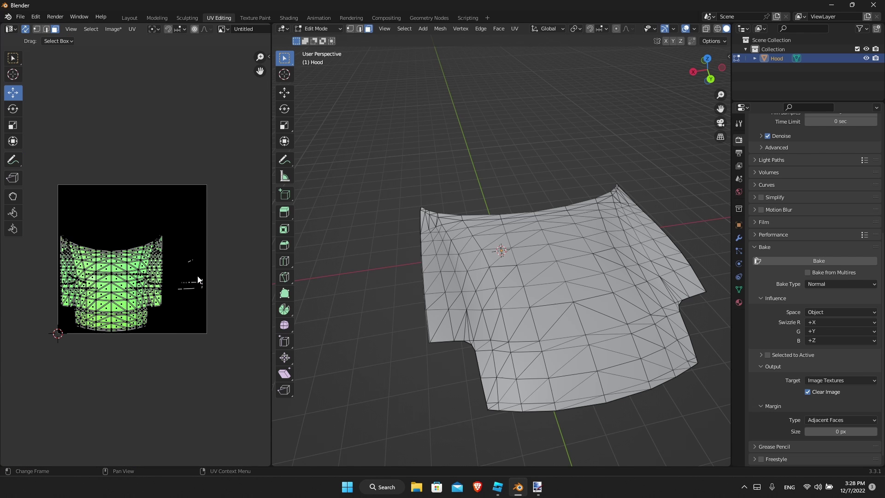
pyautogui.scroll(2, 199, 279)
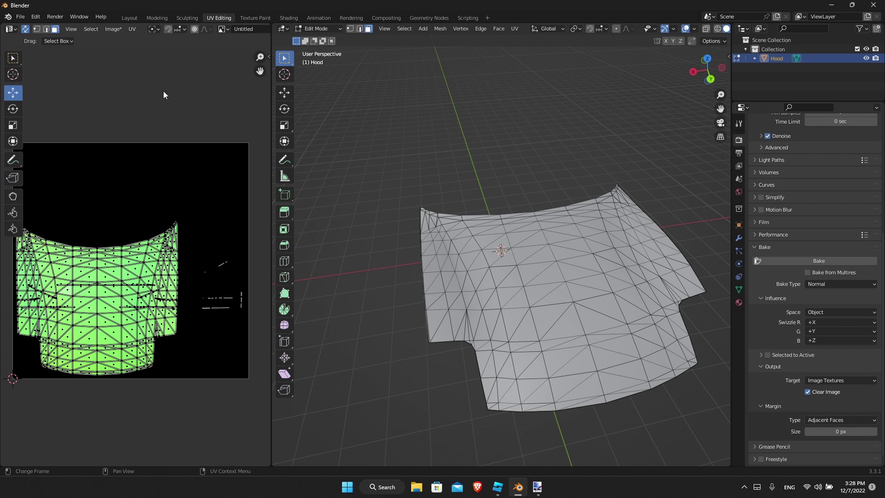
# - Save the baked image as Hood.png in the Documents\RX7 folder
pyautogui.click(114, 30)
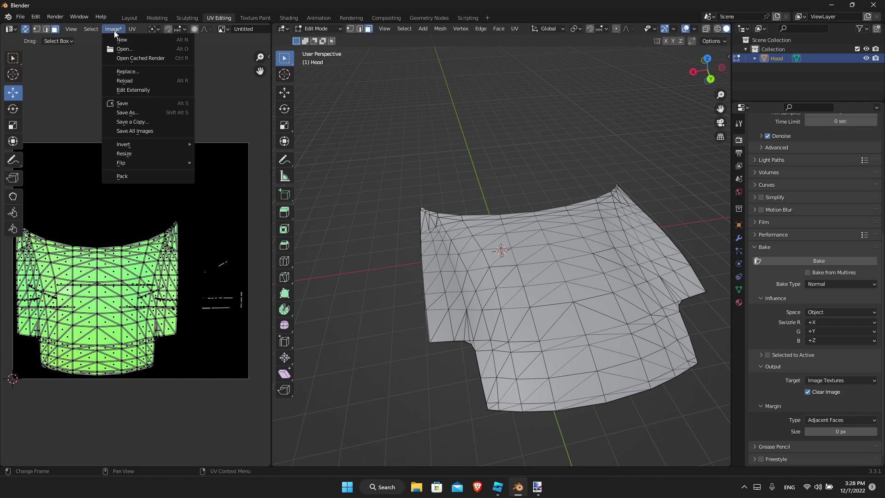
pyautogui.click(134, 114)
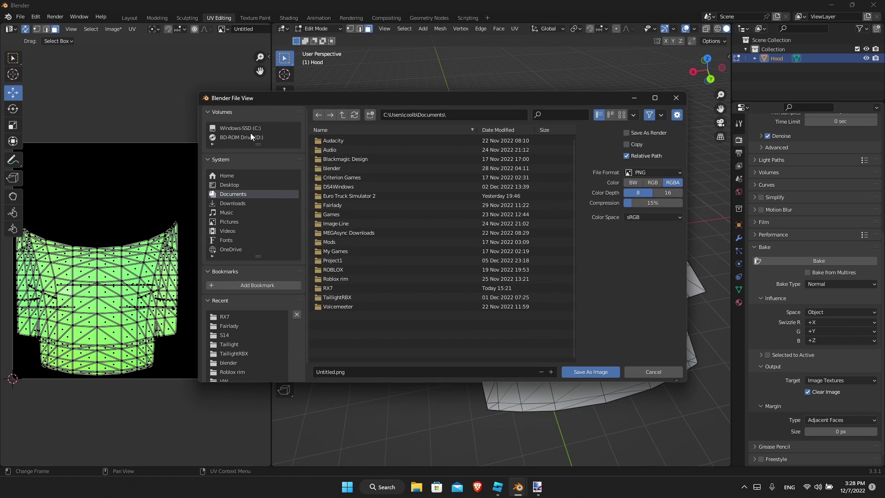
pyautogui.doubleClick(354, 287)
pyautogui.click(349, 374)
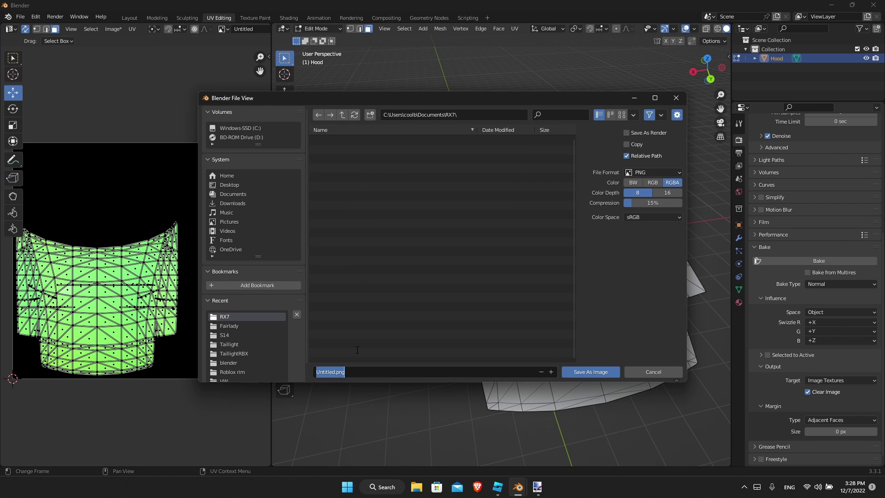
pyautogui.press('capslock')
pyautogui.write('H')
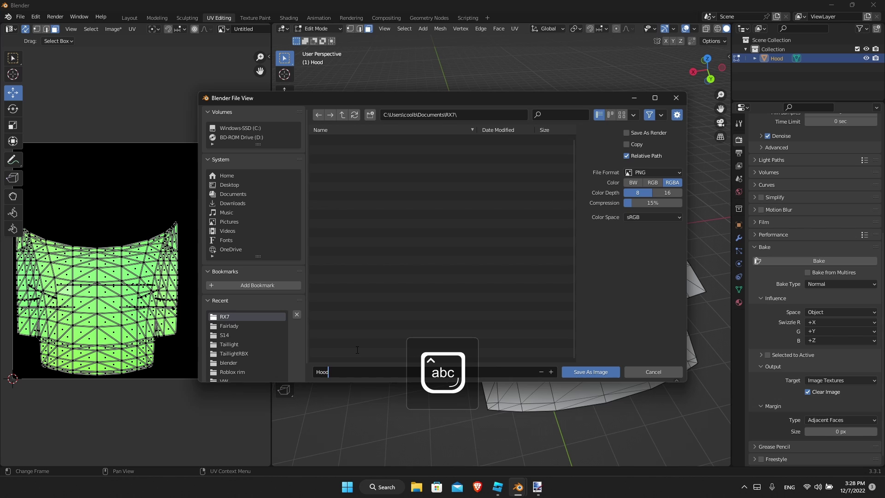
pyautogui.write('ood')
pyautogui.press('Return')
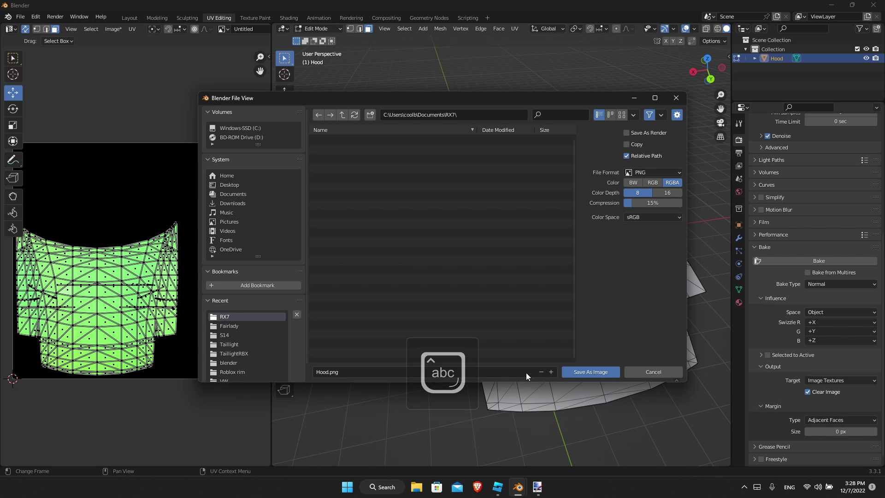
pyautogui.click(600, 374)
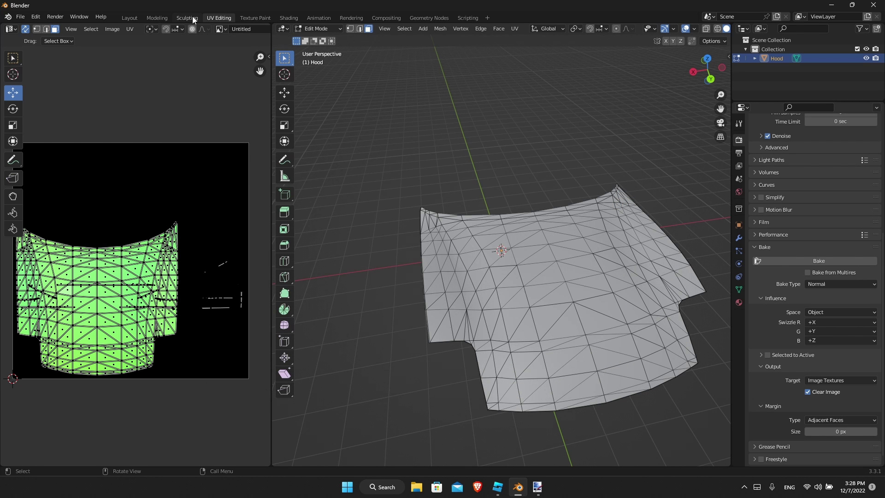
# - Go back to the Layout workspace and export the hood as Hood1.obj to the RX7 folder
pyautogui.click(130, 18)
pyautogui.moveTo(482, 203); pyautogui.dragTo(488, 230, button='middle')
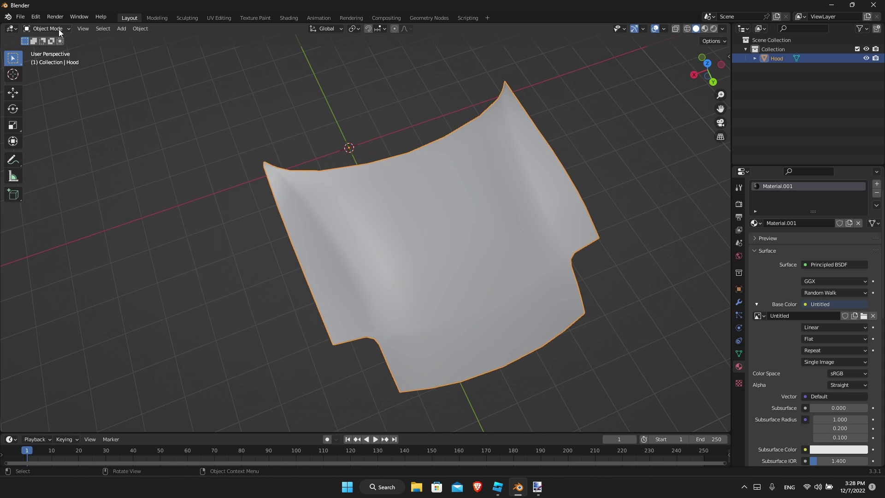
pyautogui.click(20, 17)
pyautogui.click(20, 16)
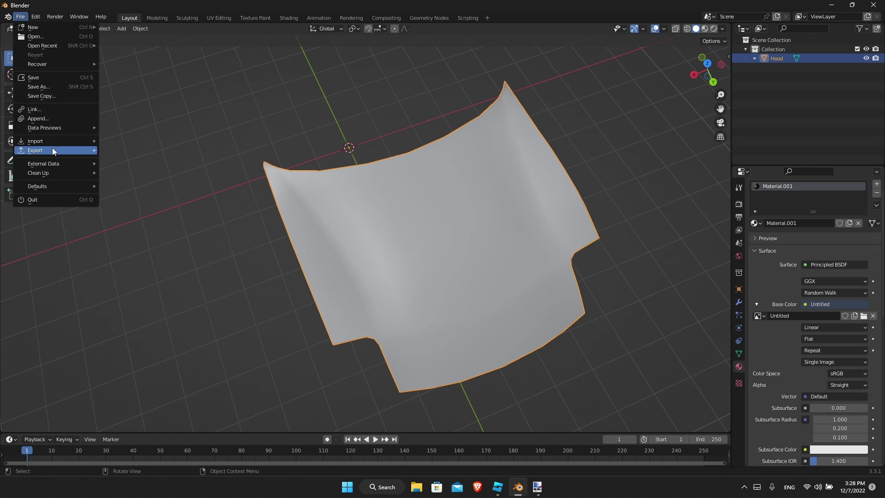
pyautogui.moveTo(52, 150)
pyautogui.click(168, 250)
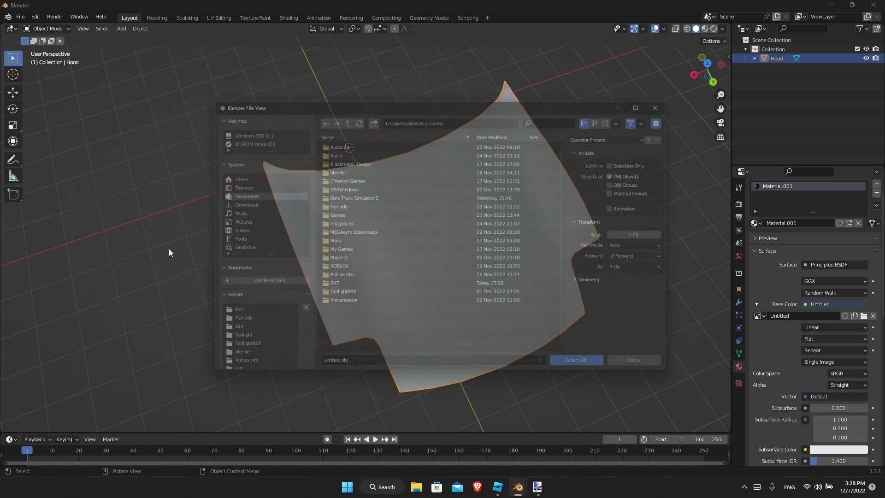
pyautogui.click(322, 284)
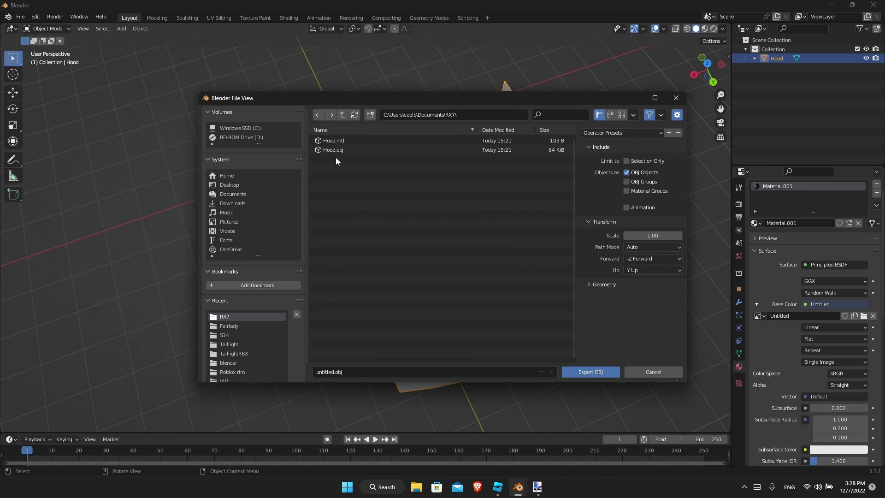
pyautogui.press('capslock')
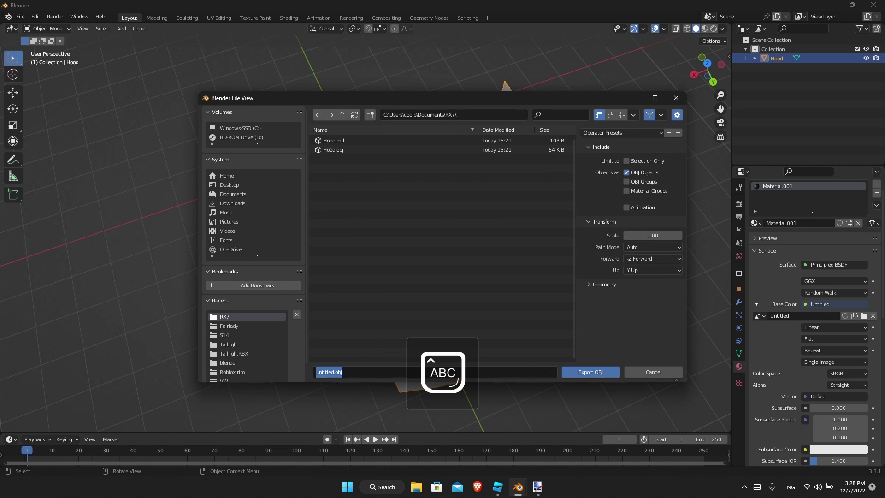
pyautogui.write('H')
pyautogui.press('capslock')
pyautogui.write('ood1')
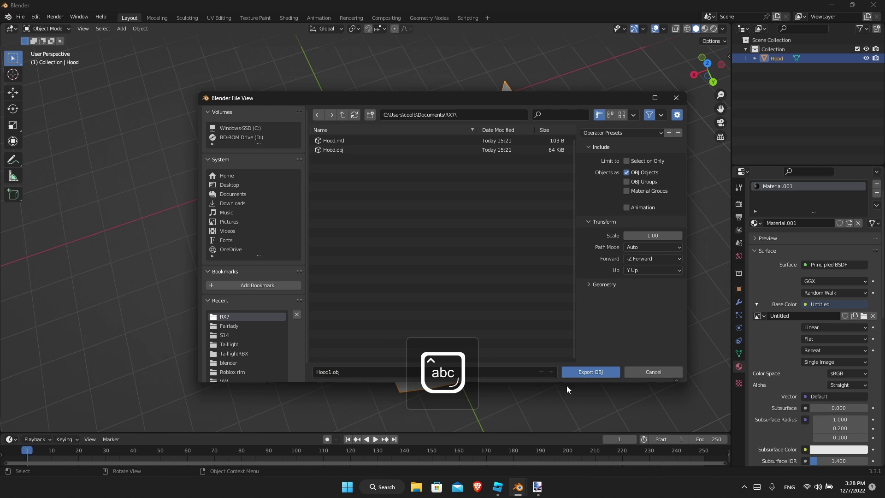
pyautogui.click(590, 371)
# - Switch to Roblox Studio and replace the hood PAINT part's mesh with Hood1.obj, declining to move it to the file's location
pyautogui.click(497, 486)
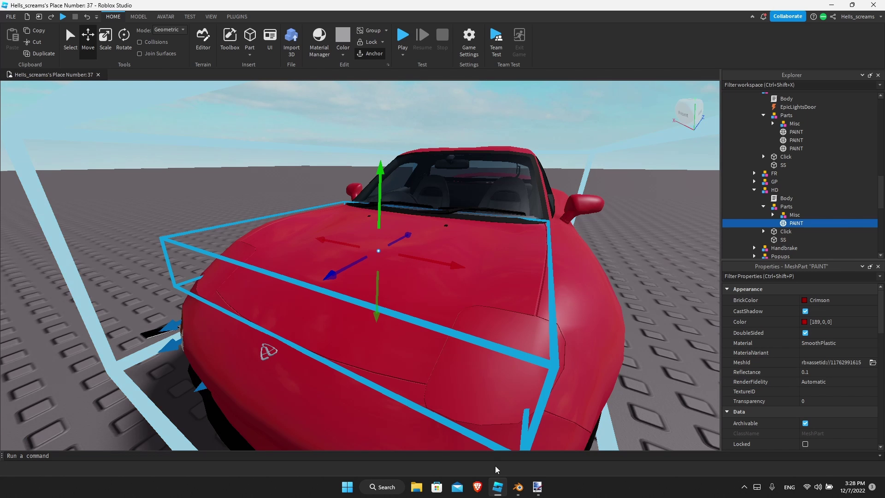
pyautogui.moveTo(685, 359); pyautogui.dragTo(689, 364, button='right')
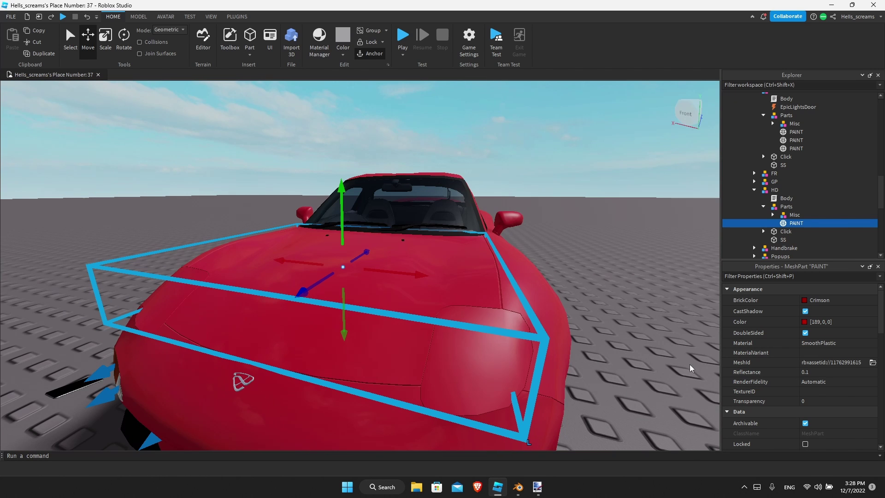
pyautogui.click(872, 363)
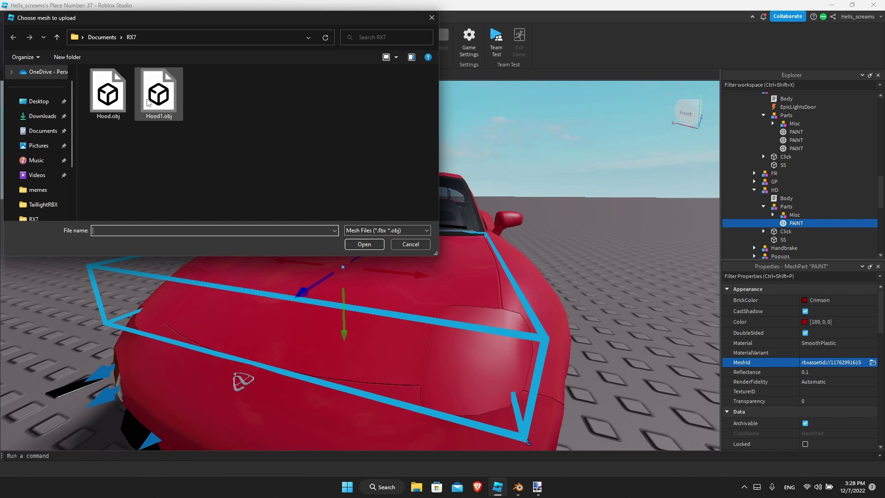
pyautogui.doubleClick(152, 103)
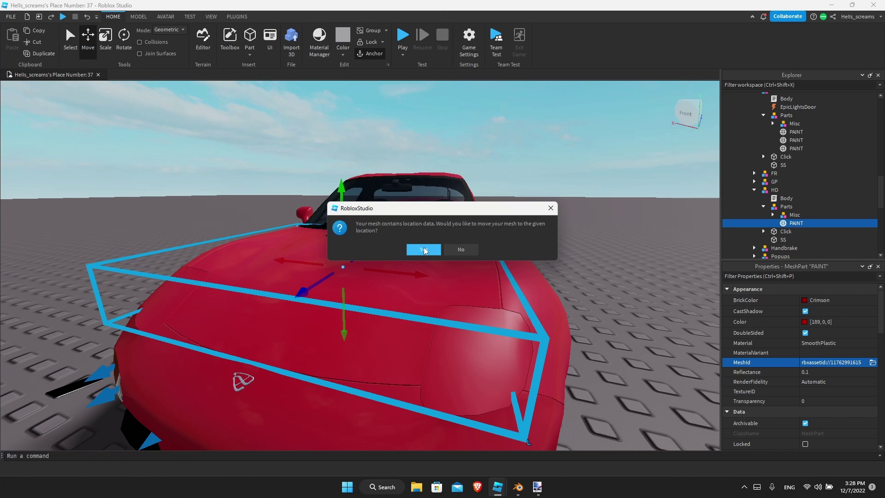
pyautogui.click(454, 251)
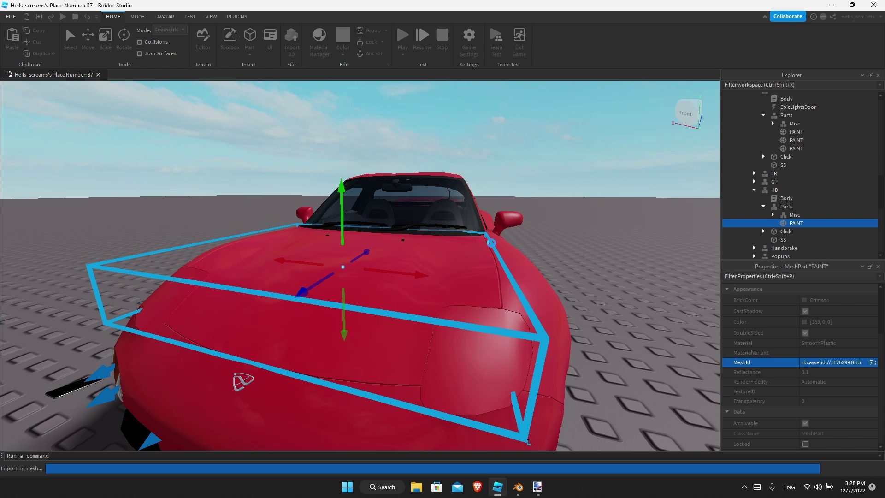
# - Clear the TextureID of the hood's PAINT mesh part and view the hood from the front
pyautogui.moveTo(531, 247); pyautogui.dragTo(541, 244, button='right')
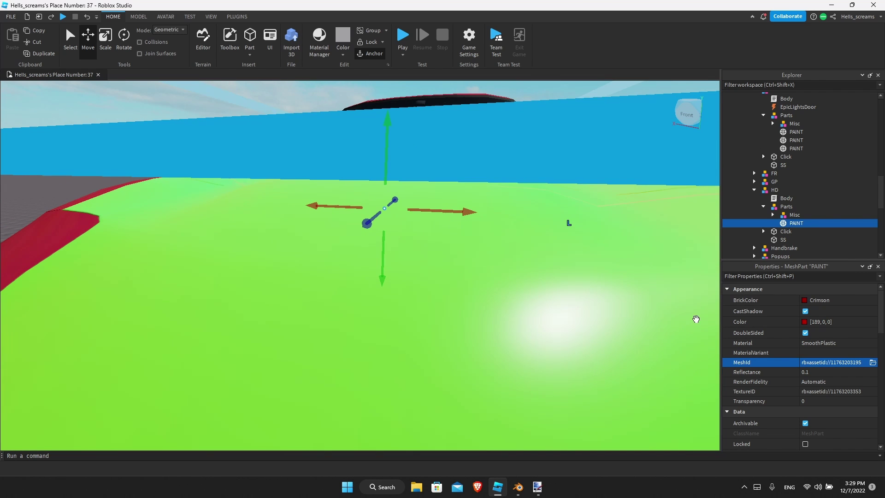
pyautogui.click(833, 392)
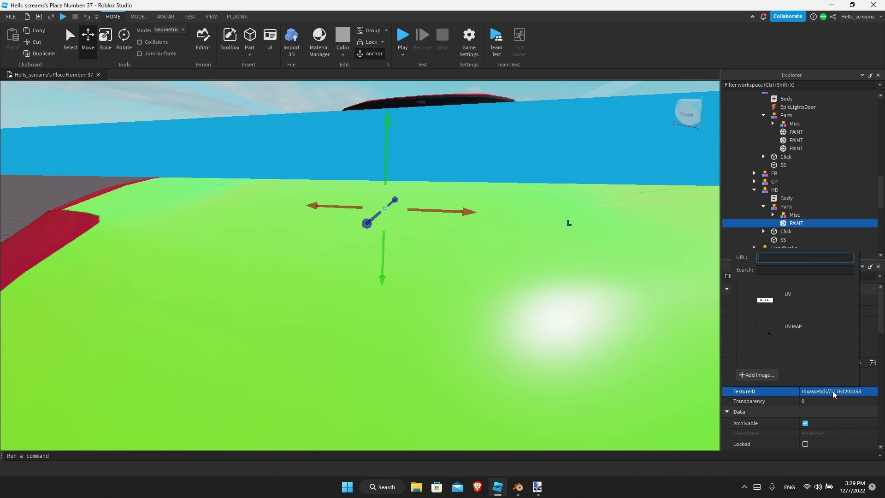
pyautogui.press('BackSpace')
pyautogui.press('Return')
pyautogui.scroll(-3, 215, 297)
pyautogui.moveTo(215, 296); pyautogui.dragTo(215, 296, button='right')
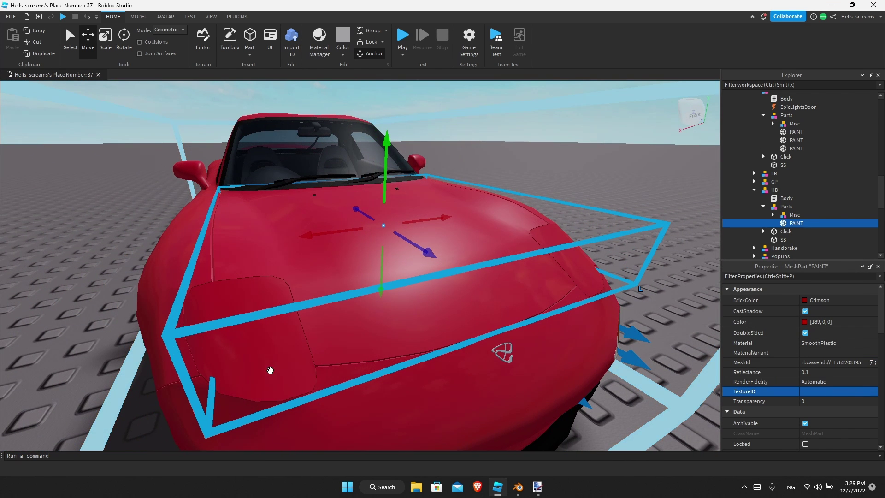
# - Switch to paint.net, open Hood.png from the RX7 folder and add a new layer above the background
pyautogui.click(538, 485)
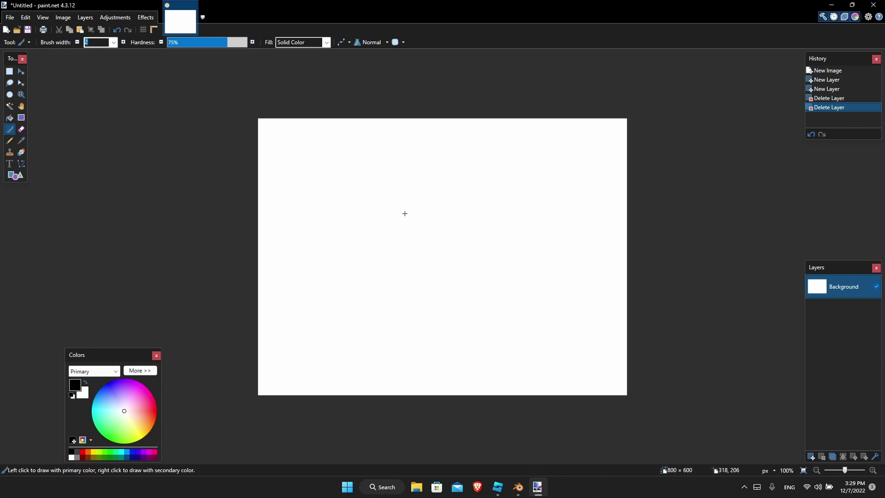
pyautogui.hotkey('ctrl', 'o')
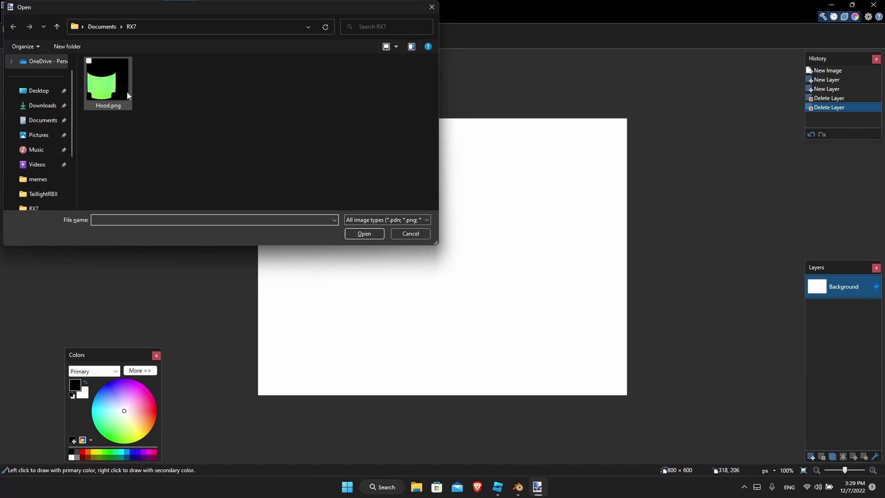
pyautogui.doubleClick(108, 81)
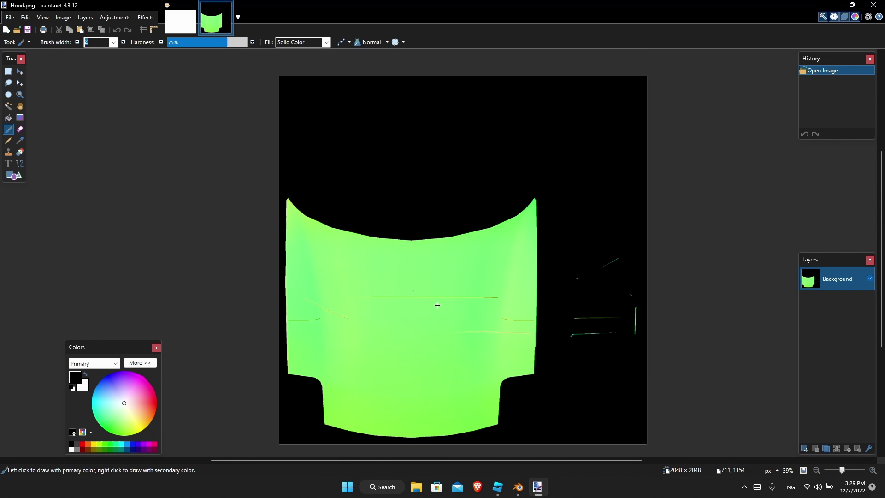
pyautogui.scroll(-3, 437, 305)
pyautogui.scroll(1, 808, 323)
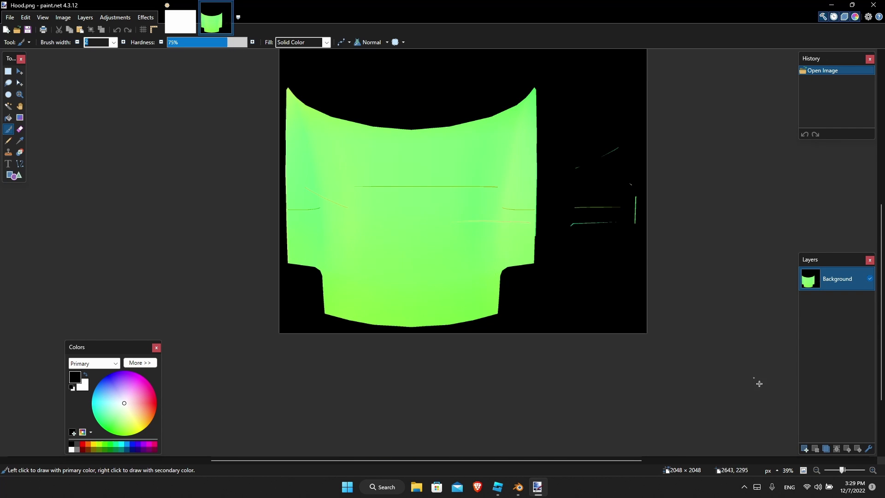
pyautogui.click(805, 450)
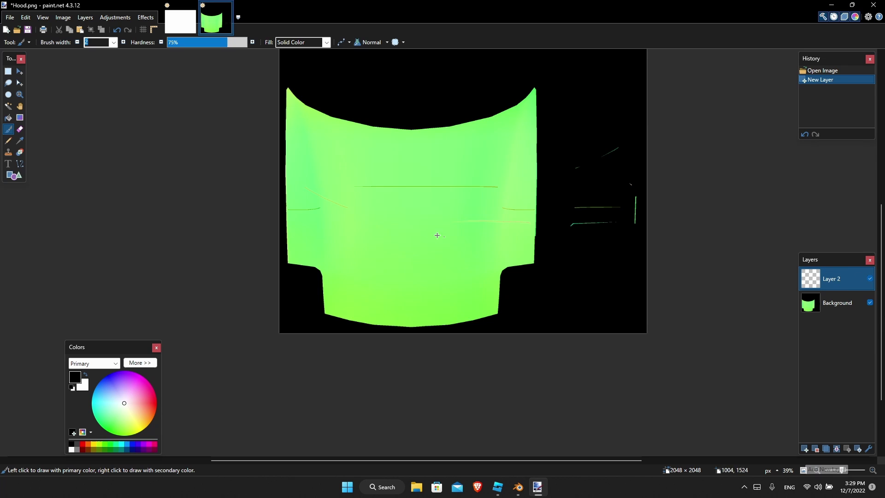
pyautogui.scroll(1, 437, 235)
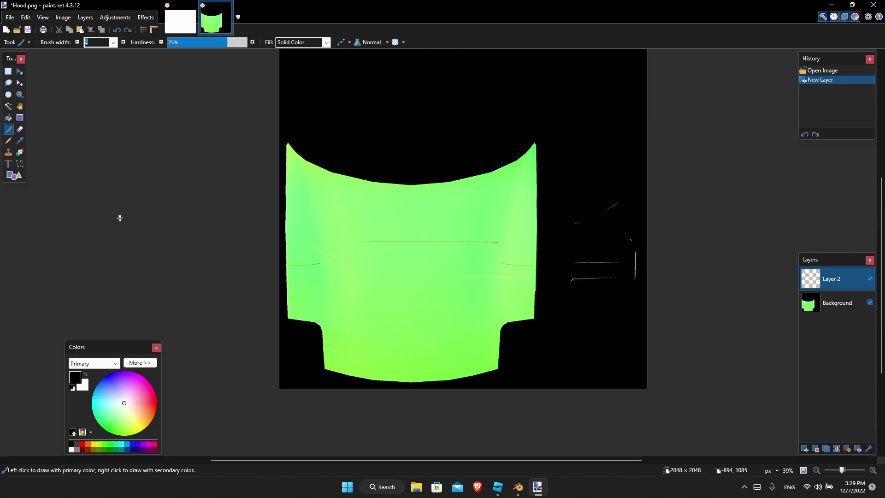
# - Draw a black-outlined, white-filled rounded rectangle about 985 × 386 px across the middle of the hood, with a brush width of 22
pyautogui.click(14, 175)
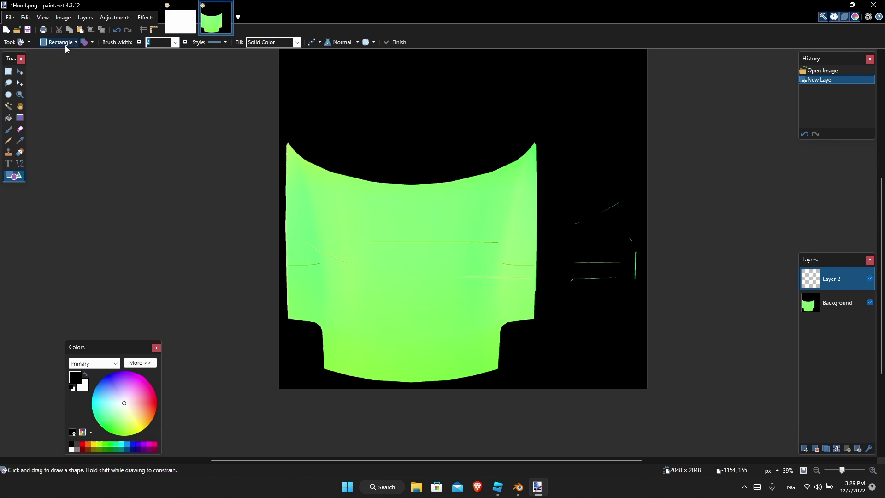
pyautogui.click(65, 43)
pyautogui.click(63, 65)
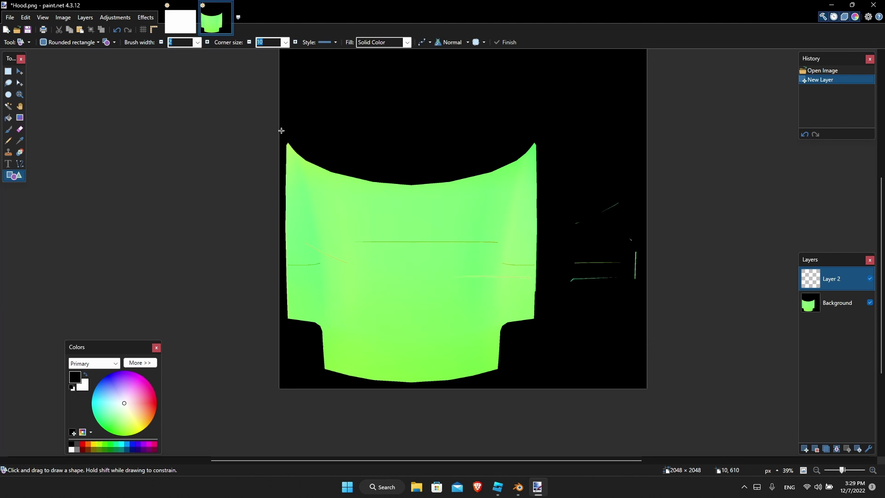
pyautogui.moveTo(322, 232)
pyautogui.mouseDown()
pyautogui.moveTo(436, 302)
pyautogui.moveTo(498, 302)
pyautogui.mouseUp()
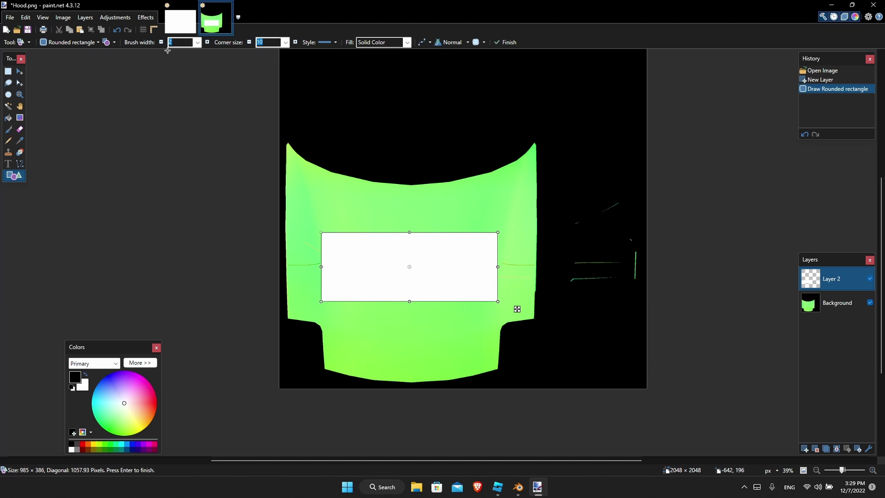
pyautogui.keyDown('ctrl'); pyautogui.click(207, 43); pyautogui.keyUp('ctrl')
pyautogui.keyDown('ctrl'); pyautogui.click(207, 43); pyautogui.keyUp('ctrl')
pyautogui.keyDown('ctrl'); pyautogui.click(207, 43); pyautogui.keyUp('ctrl')
pyautogui.keyDown('ctrl'); pyautogui.click(207, 44); pyautogui.keyUp('ctrl')
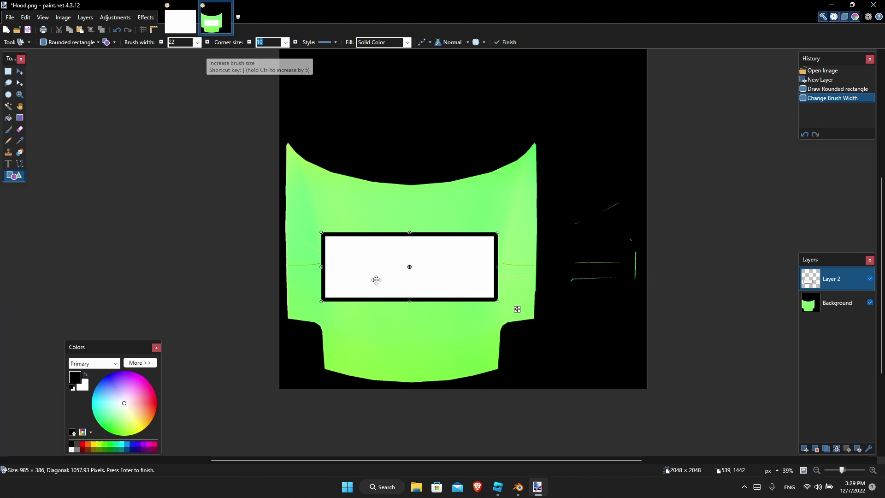
# - Shift the rounded rectangle slightly down and right on the hood and change its fill colour to red
pyautogui.moveTo(375, 278); pyautogui.dragTo(382, 291)
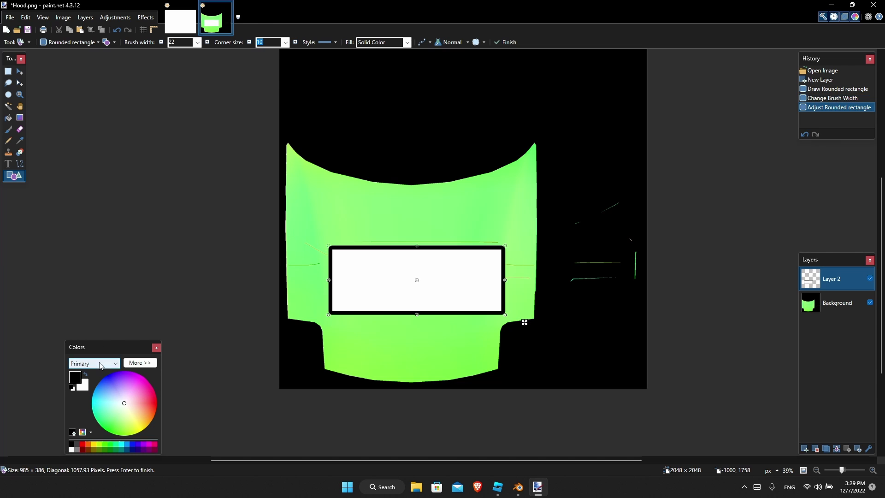
pyautogui.click(83, 384)
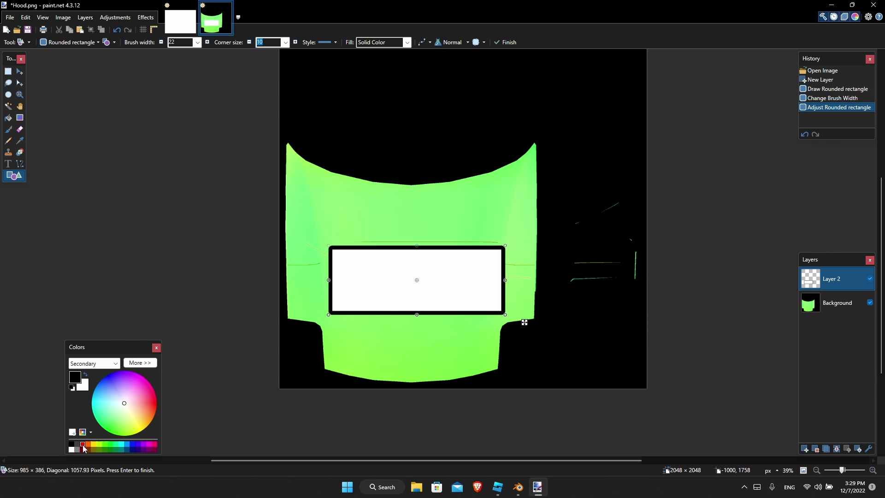
pyautogui.click(83, 444)
pyautogui.click(156, 348)
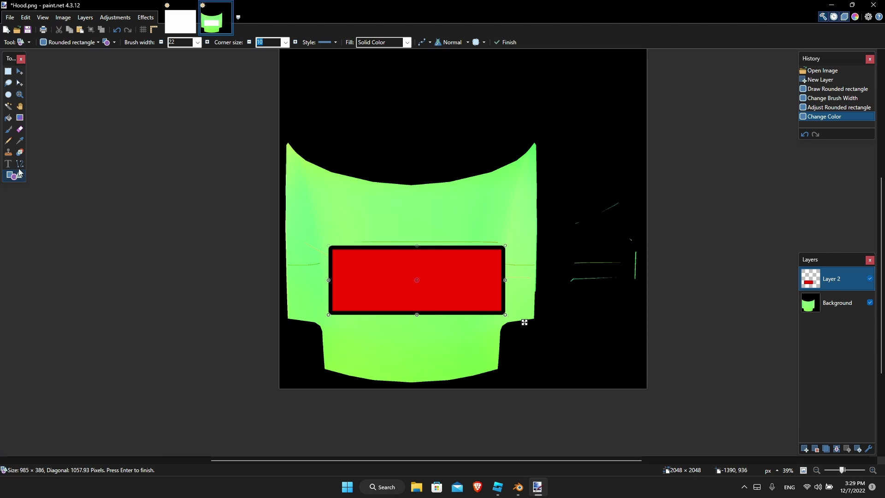
# - Add the text "Subcribe" inside the red rectangle
pyautogui.press('t')
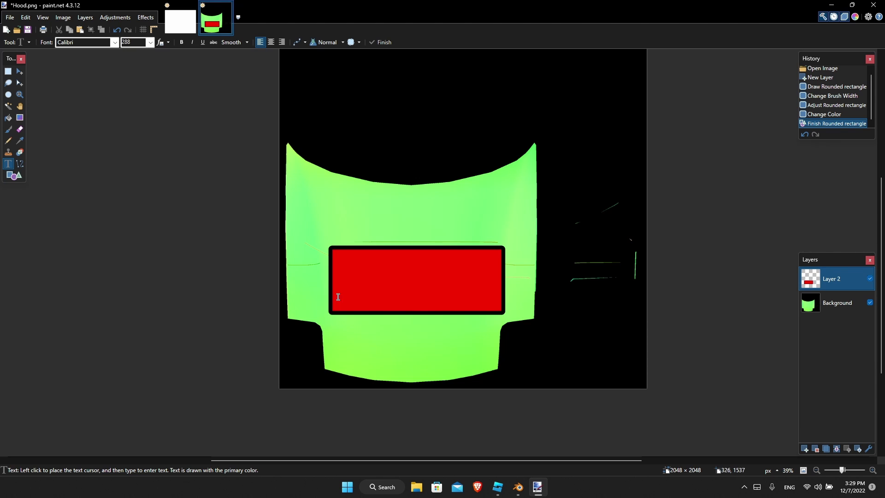
pyautogui.click(342, 280)
pyautogui.write('Subc')
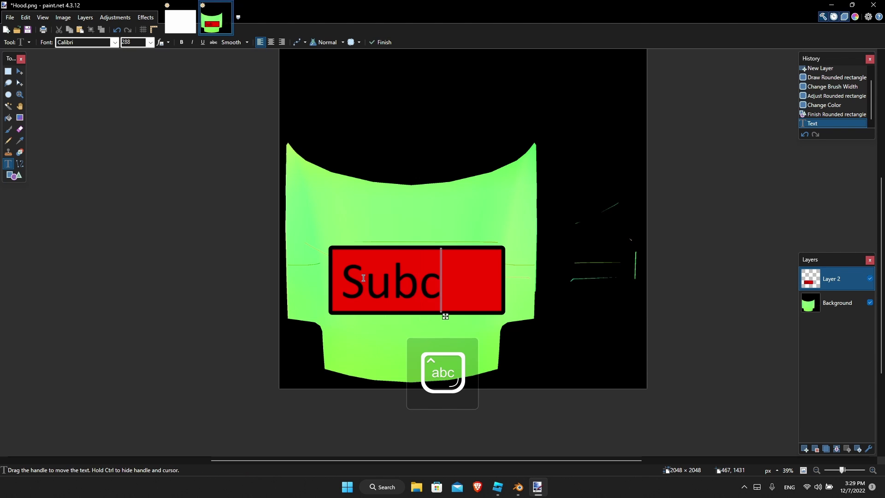
pyautogui.press('BackSpace')
pyautogui.write('cribe')
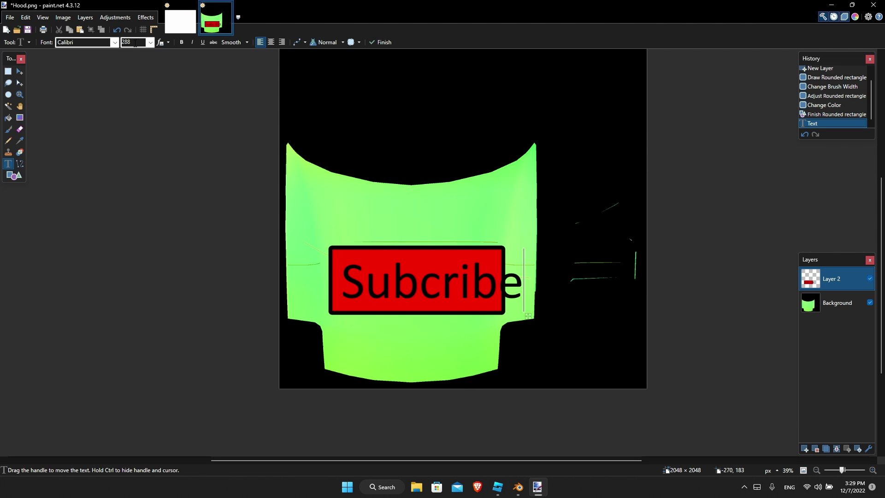
# - Reduce the text size to 216 and shift the text right to sit within the red rectangle
pyautogui.scroll(1, 135, 43)
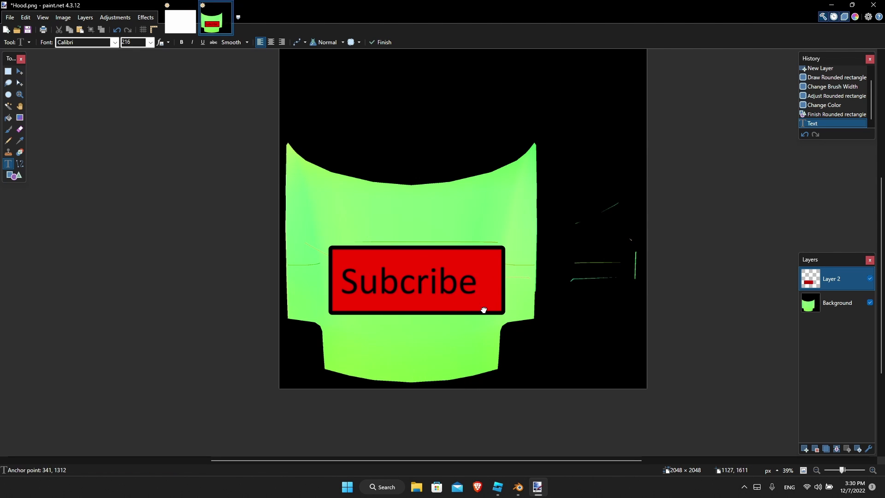
pyautogui.moveTo(482, 308); pyautogui.dragTo(505, 308)
pyautogui.write('x')
pyautogui.press('BackSpace')
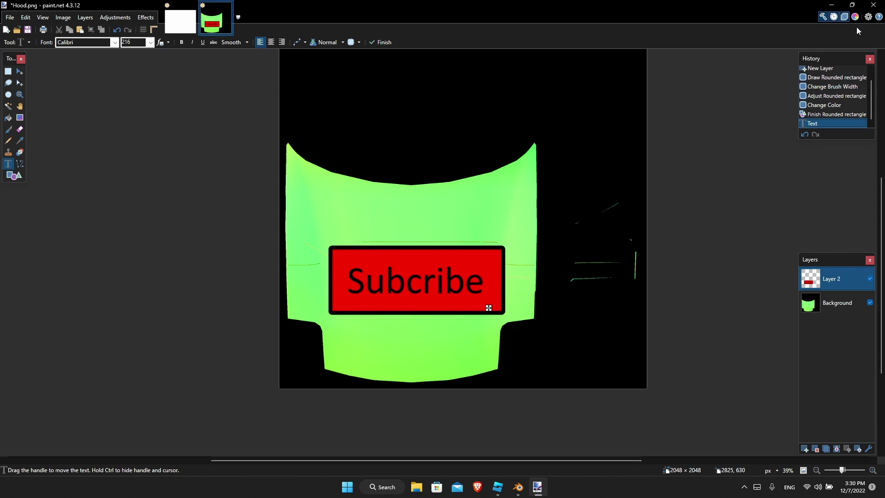
# - Swap the primary and secondary colours so the "Subcribe" text is drawn in white
pyautogui.click(855, 18)
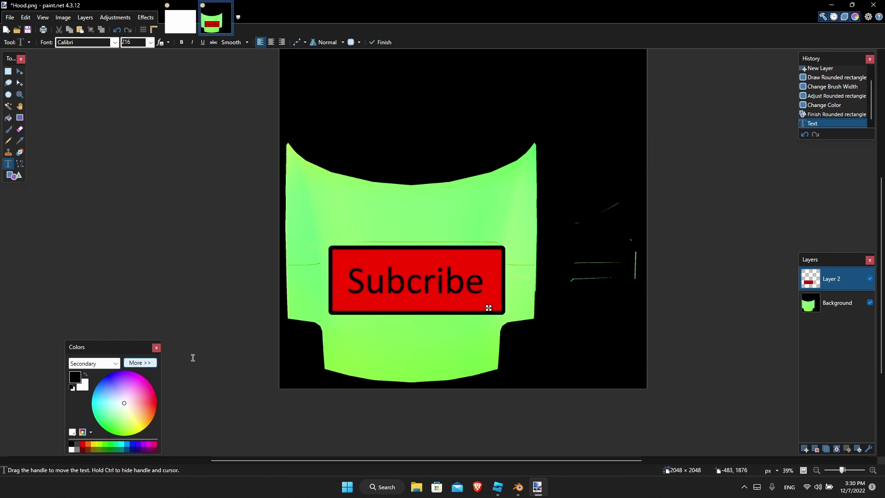
pyautogui.click(86, 376)
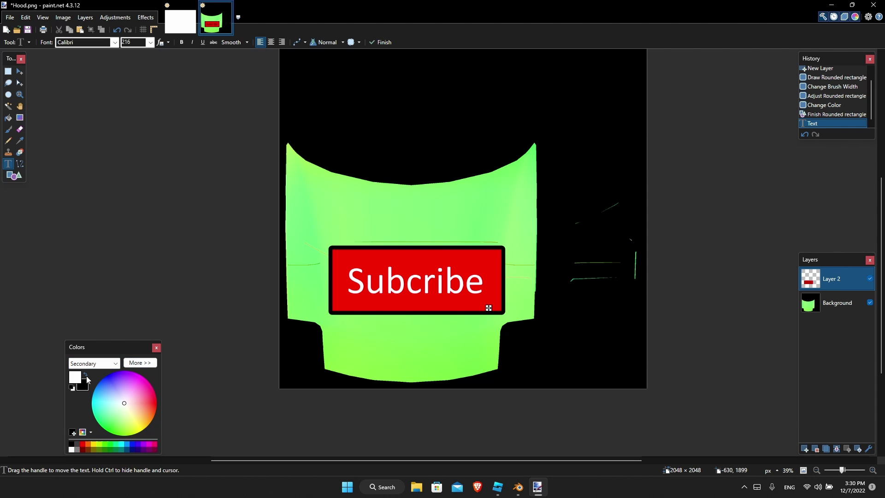
pyautogui.click(156, 348)
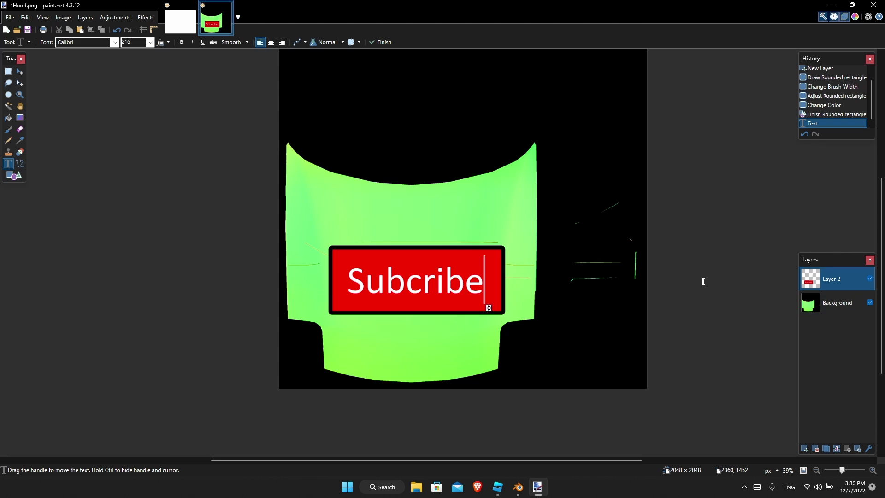
# - Hide the Background layer so only the red label on Layer 2 shows over transparency
pyautogui.click(870, 303)
pyautogui.scroll(2, 625, 296)
pyautogui.keyDown('ctrl'); pyautogui.scroll(-2, 625, 296); pyautogui.keyUp('ctrl')
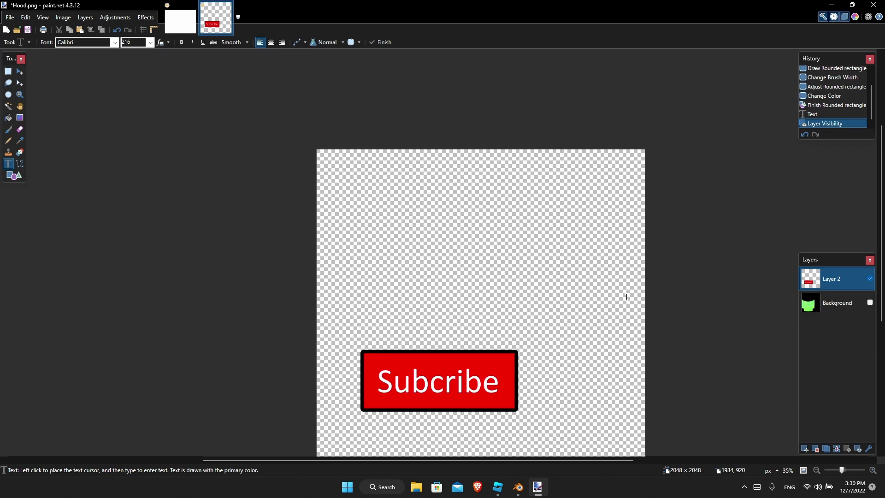
pyautogui.scroll(-2, 504, 341)
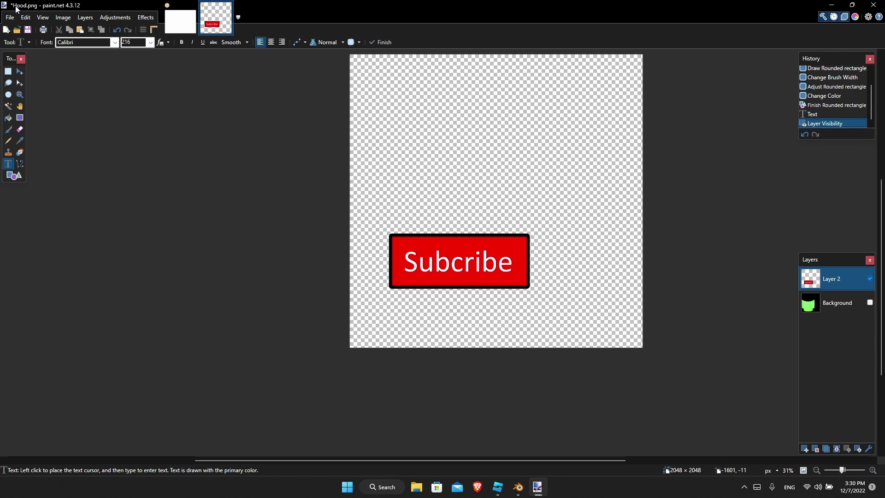
# - Save the image as a PNG named Hood1 in the RX7 folder with the default settings, flattening the layers
pyautogui.click(11, 18)
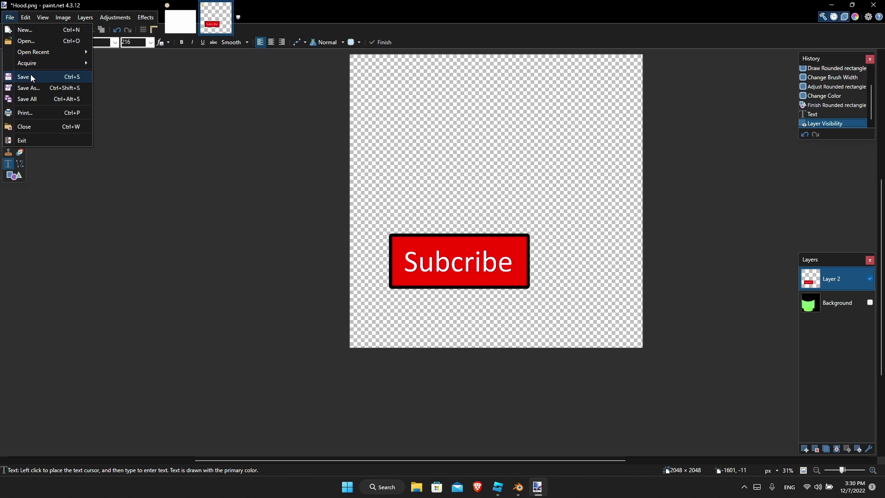
pyautogui.click(35, 90)
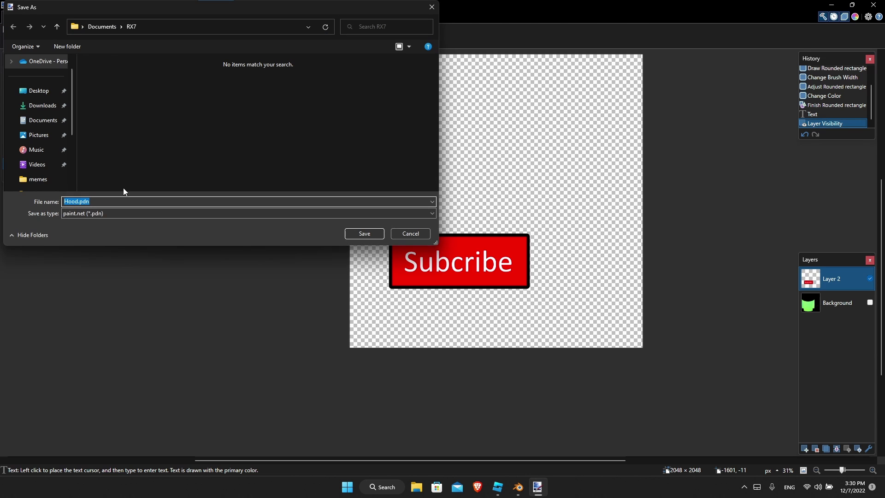
pyautogui.click(101, 213)
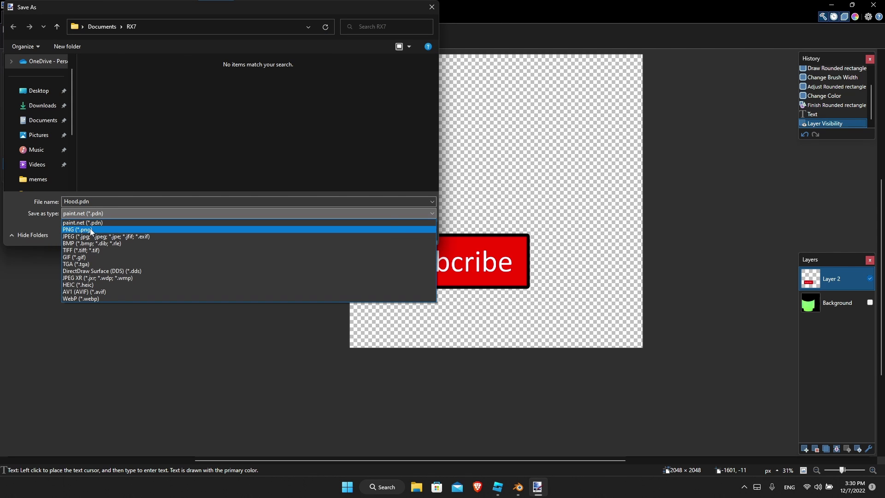
pyautogui.click(90, 229)
pyautogui.click(121, 200)
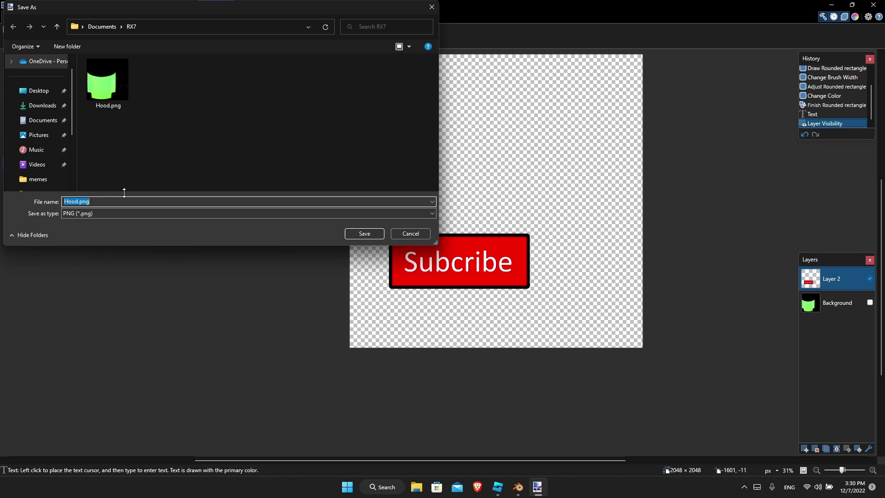
pyautogui.write('Hood1')
pyautogui.press('Return')
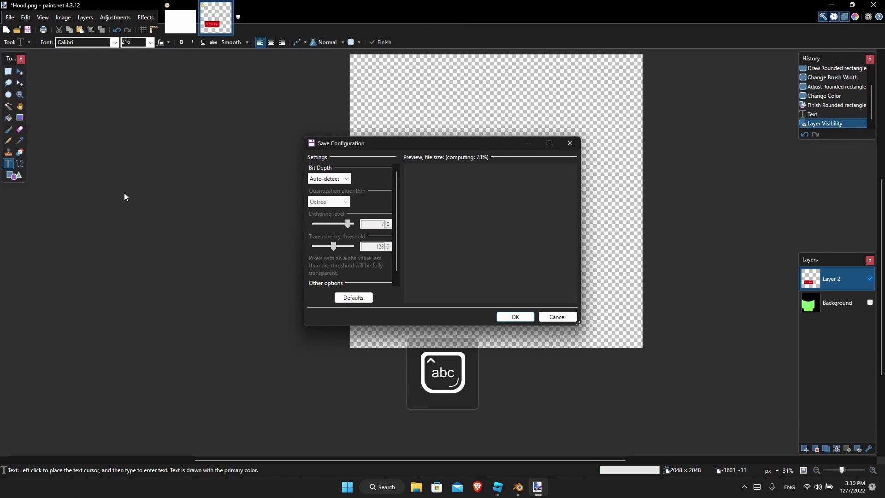
pyautogui.click(513, 317)
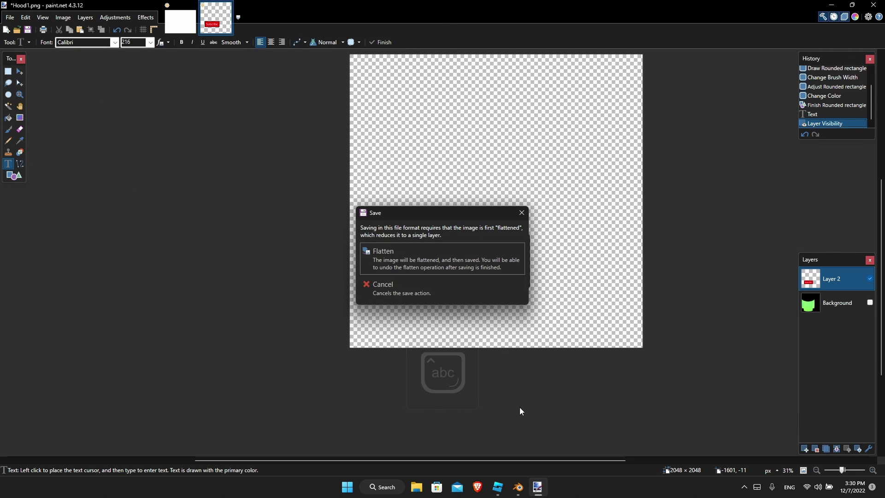
pyautogui.click(450, 260)
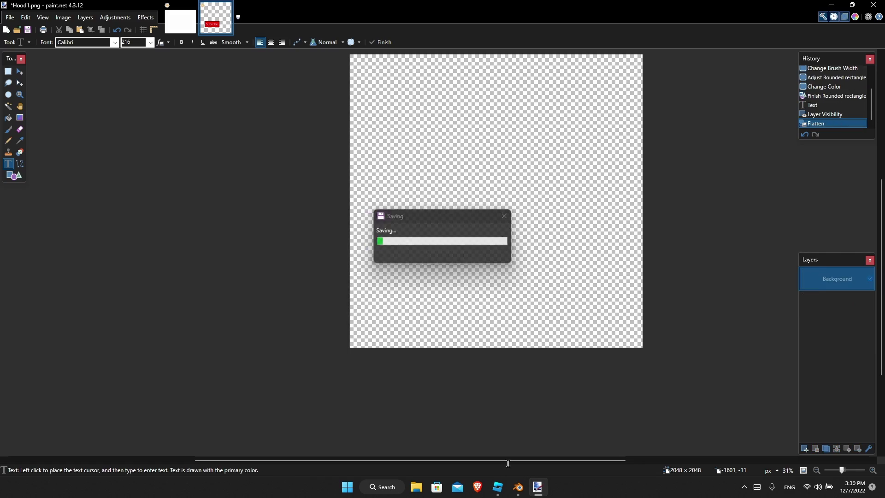
# - Switch to Roblox Studio and duplicate the hood's PAINT mesh part
pyautogui.click(498, 487)
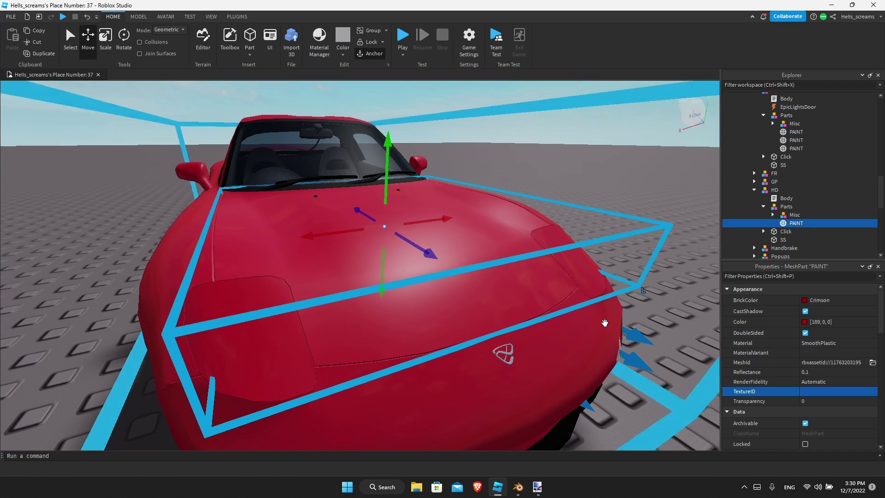
pyautogui.moveTo(605, 323); pyautogui.dragTo(605, 323, button='right')
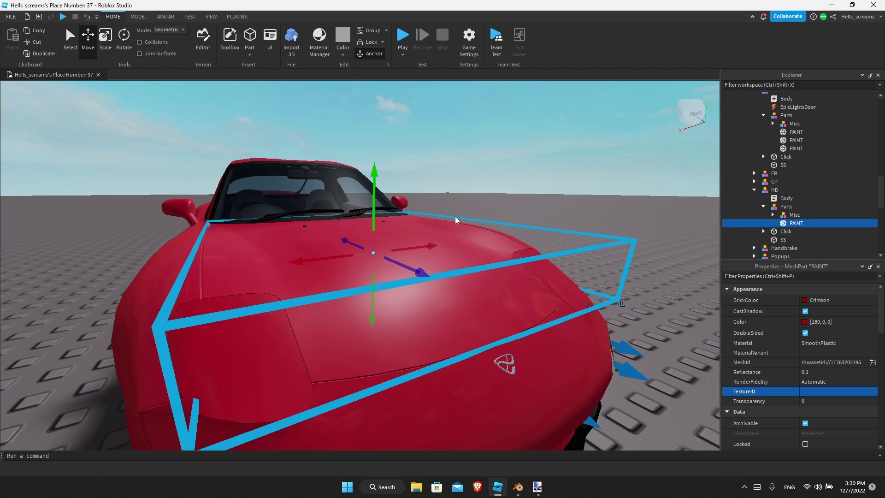
pyautogui.hotkey('ctrl', 'd')
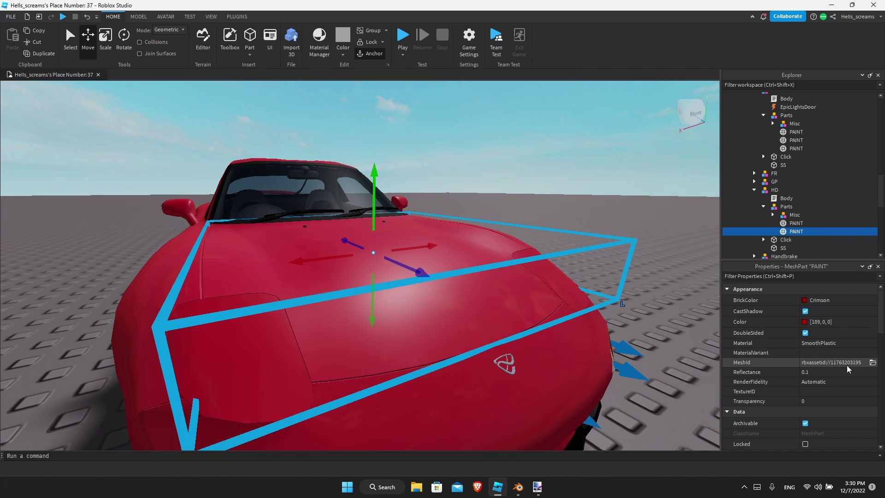
# - Upload Hood1.png from the RX7 folder as the TextureID of the duplicated PAINT part
pyautogui.scroll(-1, 826, 362)
pyautogui.click(825, 361)
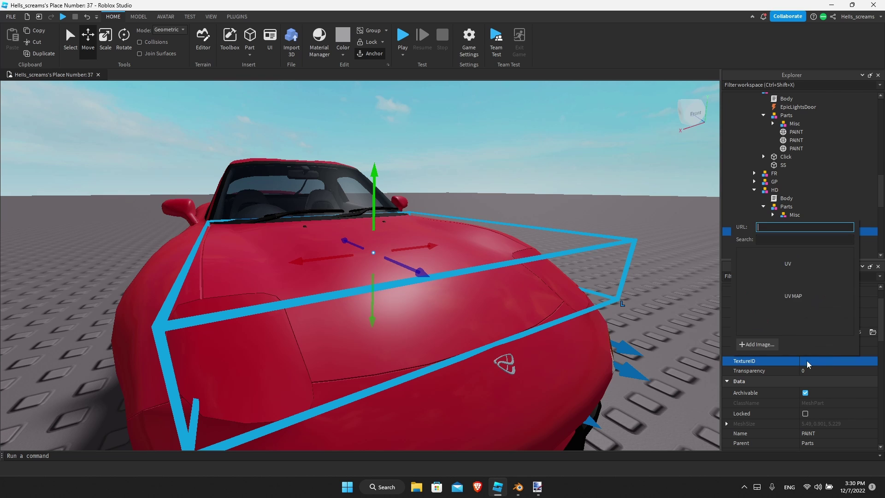
pyautogui.click(758, 344)
pyautogui.click(417, 222)
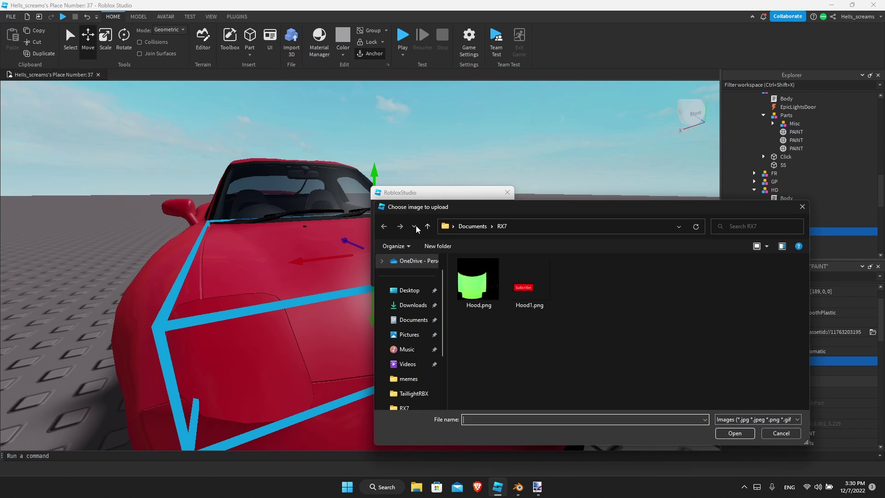
pyautogui.doubleClick(524, 295)
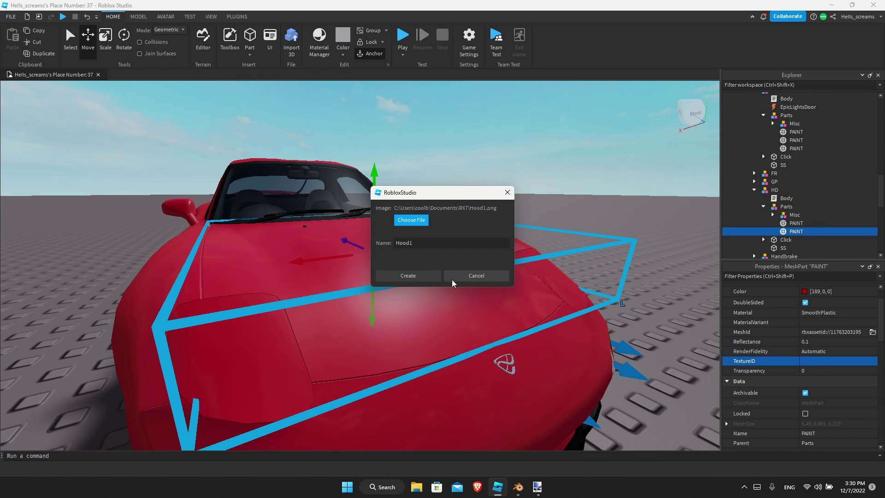
pyautogui.click(436, 277)
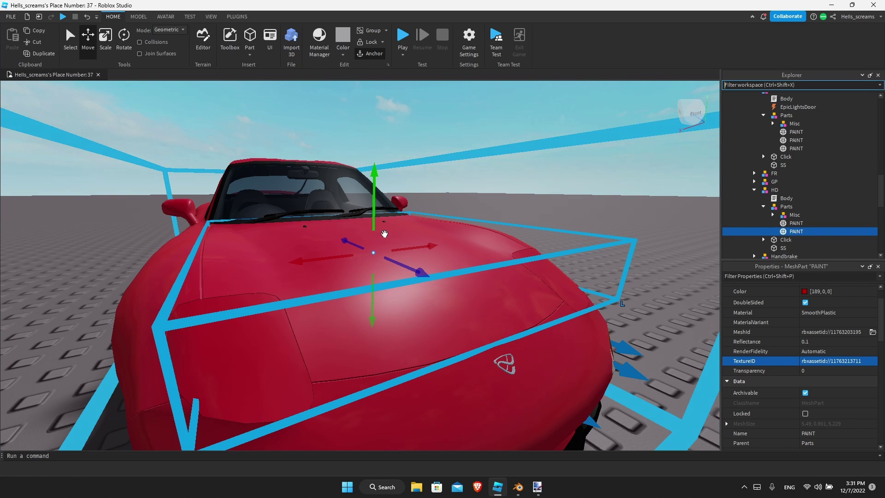
# - Raise the textured PAINT duplicate by setting its Y position to 3.329, and view the hood from the front
pyautogui.moveTo(375, 224); pyautogui.dragTo(428, 221, button='right')
pyautogui.press('d')
pyautogui.scroll(-3, 836, 333)
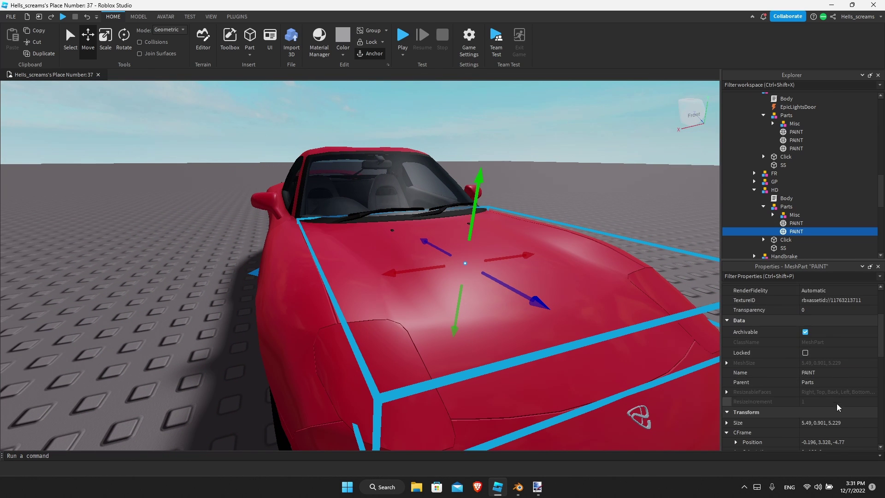
pyautogui.click(829, 411)
pyautogui.doubleClick(827, 411)
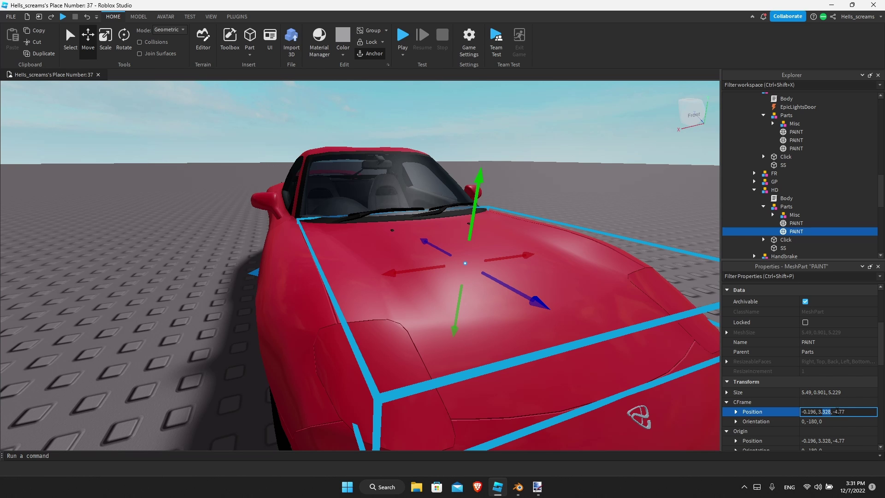
pyautogui.write('9')
pyautogui.press('Return')
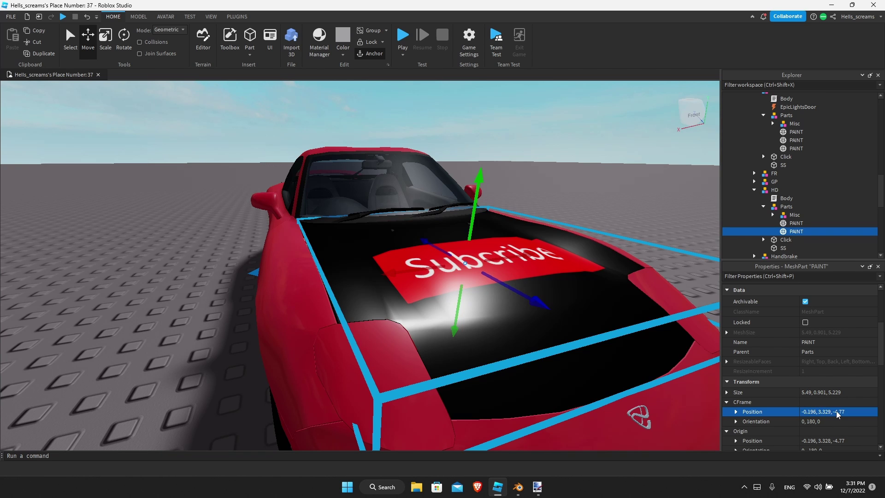
pyautogui.moveTo(543, 314); pyautogui.dragTo(535, 312, button='right')
pyautogui.moveTo(625, 354); pyautogui.dragTo(636, 354, button='right')
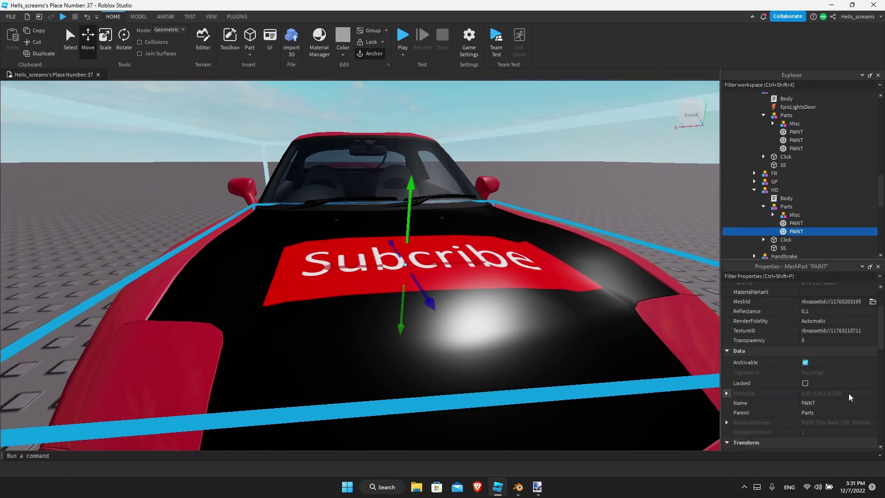
# - Set the textured PAINT duplicate's transparency to 0.1, then deselect it and inspect the hood decal up close
pyautogui.scroll(3, 848, 393)
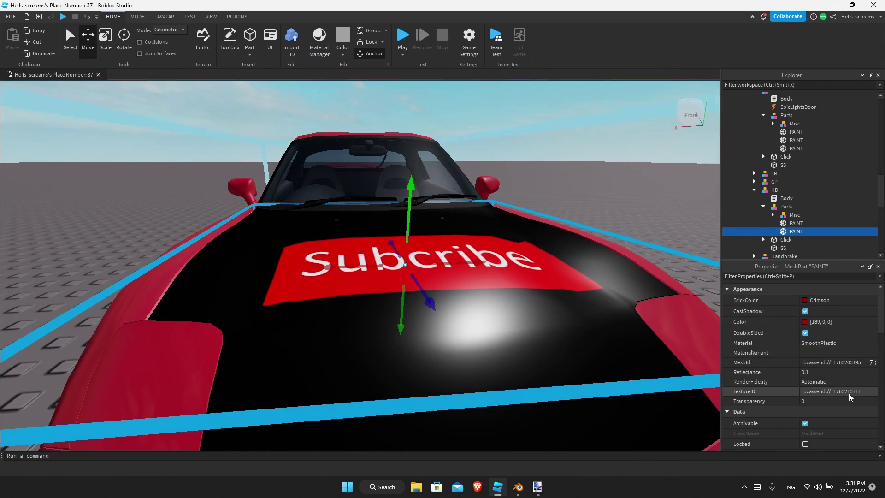
pyautogui.click(815, 400)
pyautogui.write('.1')
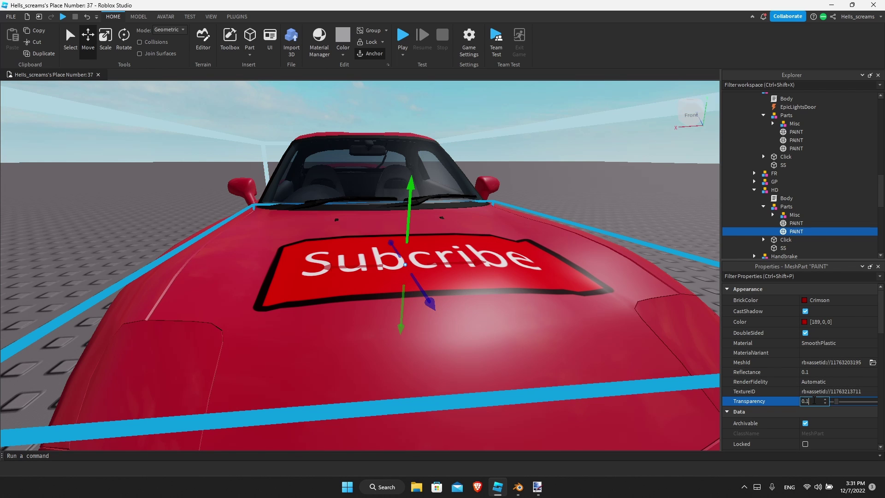
pyautogui.click(647, 203)
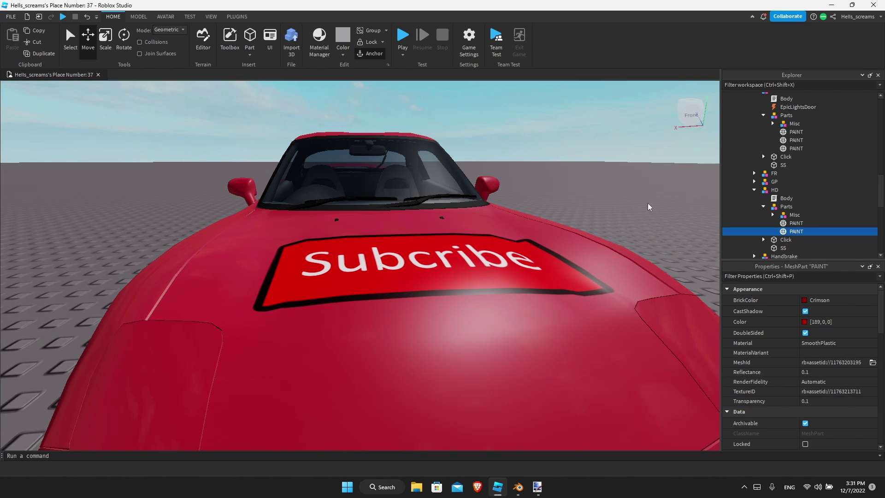
pyautogui.press('d')
pyautogui.moveTo(647, 203); pyautogui.dragTo(648, 203, button='right')
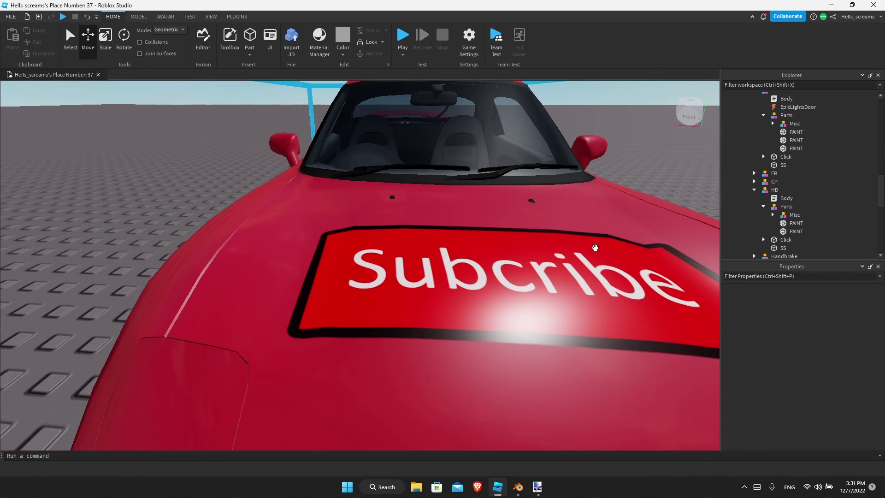
pyautogui.moveTo(581, 263); pyautogui.dragTo(581, 262, button='right')
# - Change the BrickColor of the hood's untextured original PAINT part to Cyan and view the hood from the front
pyautogui.click(786, 223)
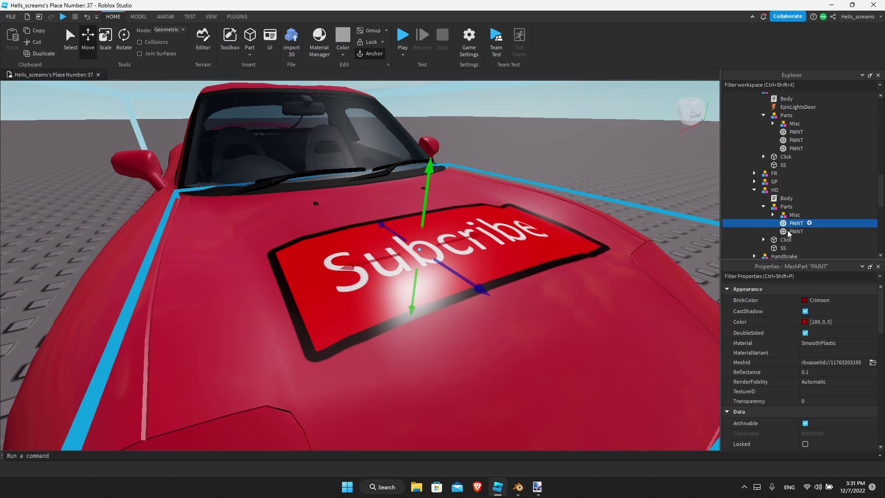
pyautogui.click(822, 302)
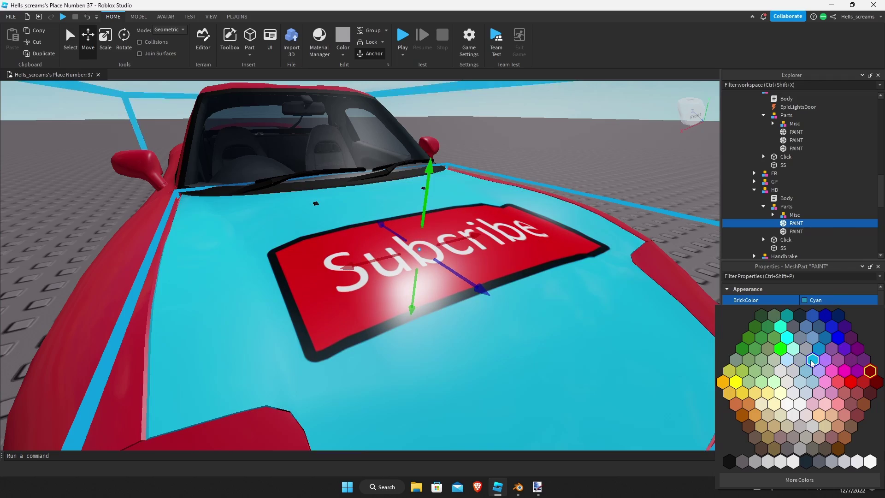
pyautogui.click(811, 361)
pyautogui.moveTo(611, 291); pyautogui.dragTo(611, 292, button='right')
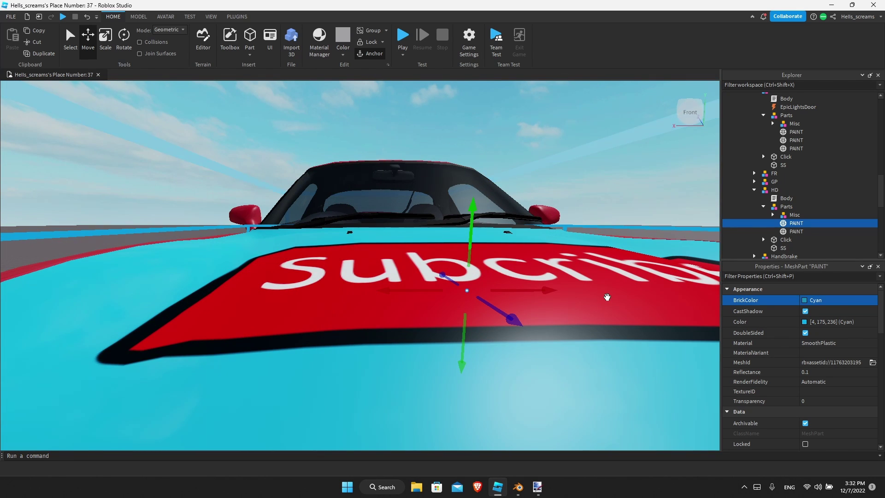